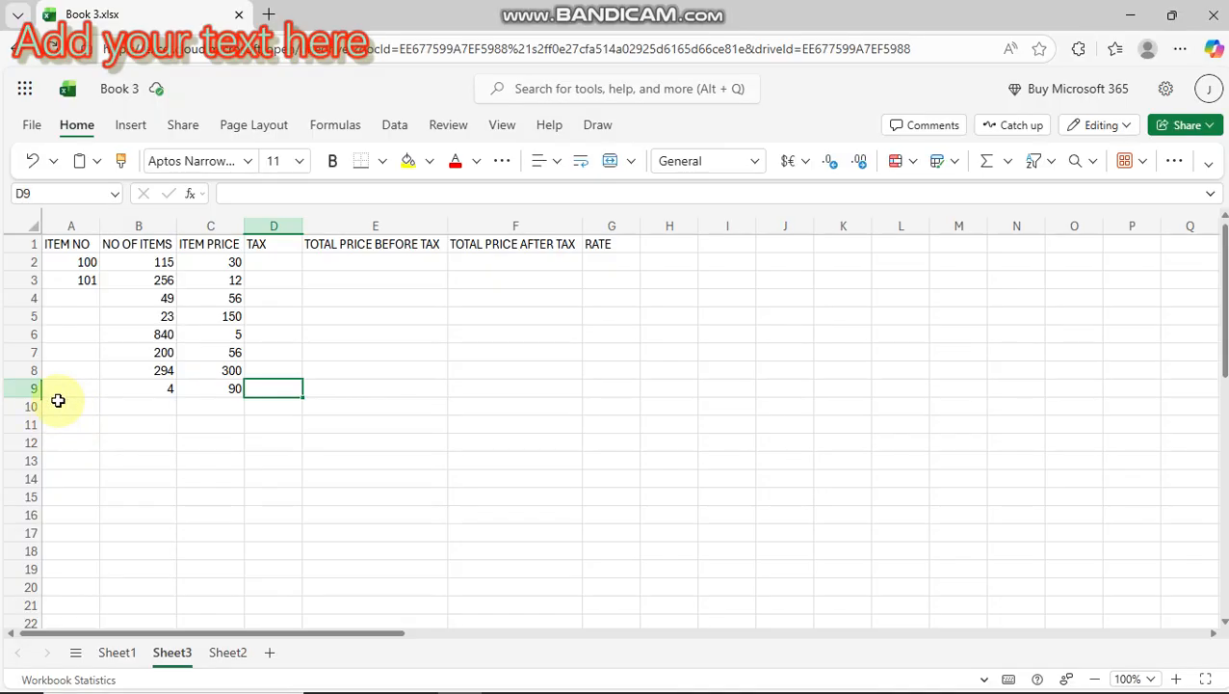
- Merge cells A10:B13 across so each of the four rows spans columns A and B
left_click_drag(59, 405, 149, 461)
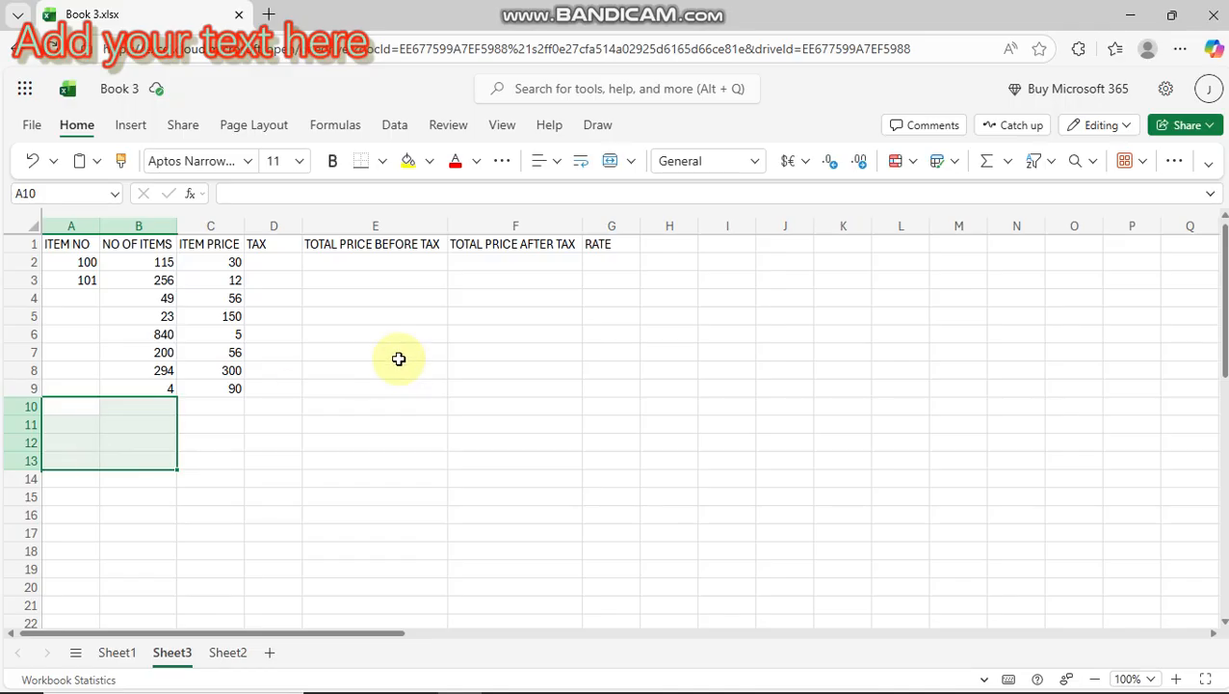
left_click(632, 163)
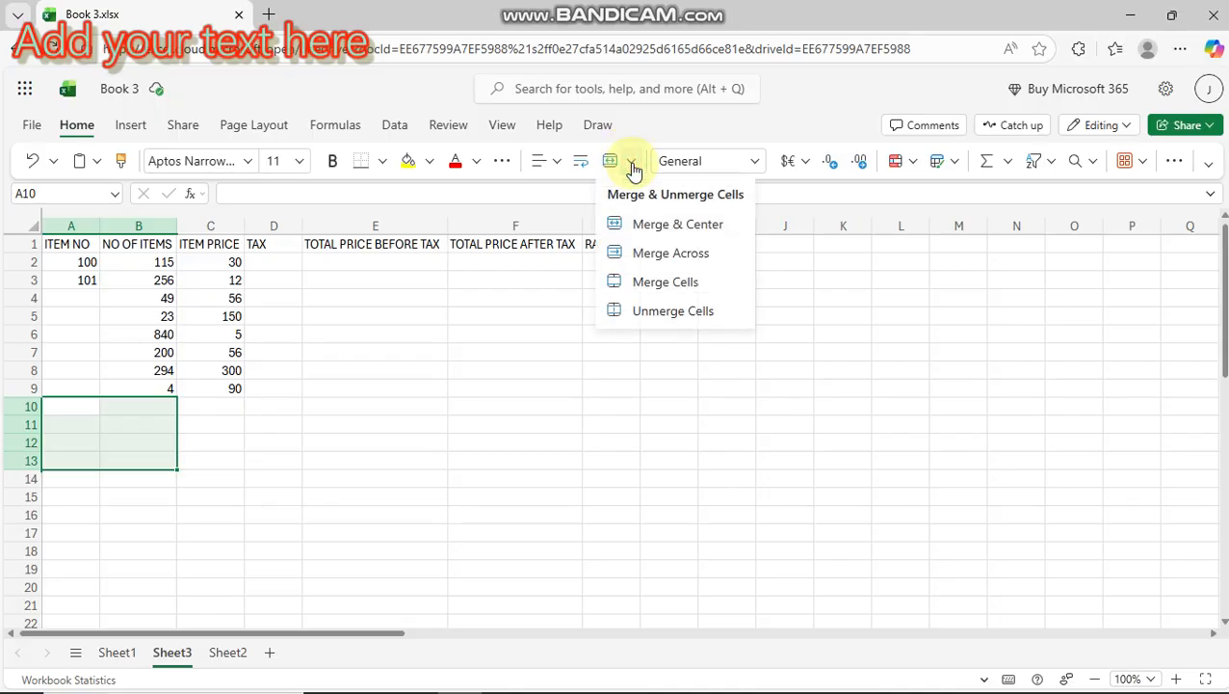
left_click(695, 260)
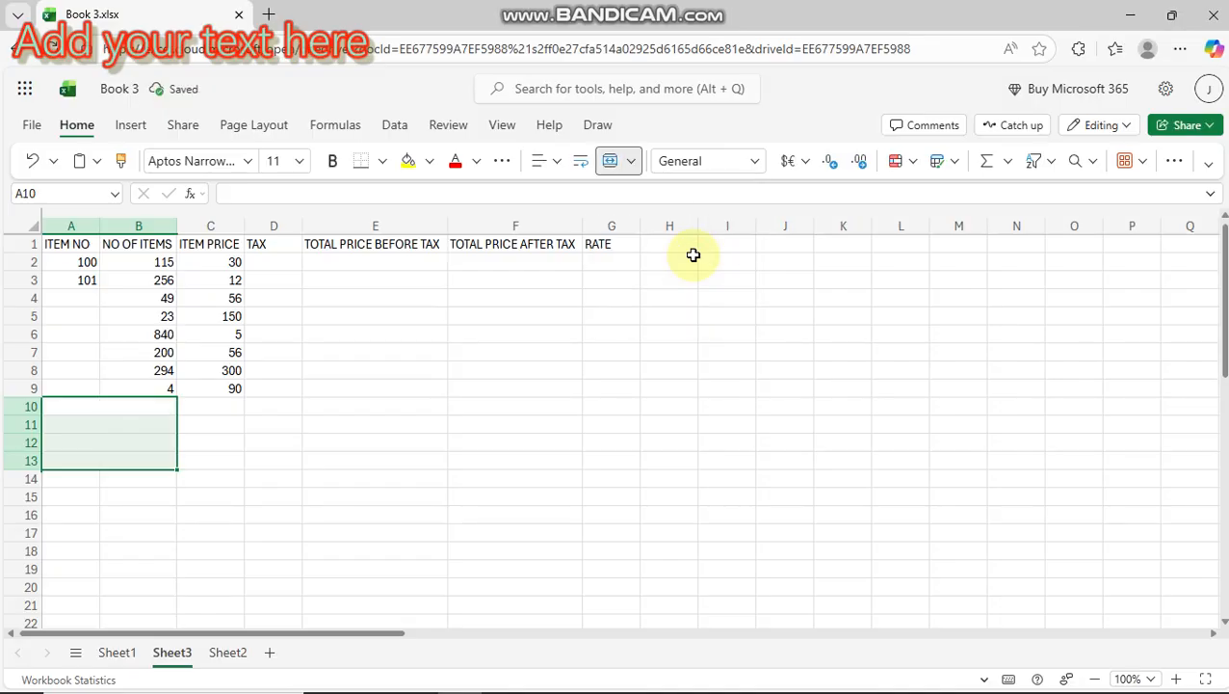
- Enter the label "count of items" in merged cell A10 and "average of tax" in A11
left_click(109, 410)
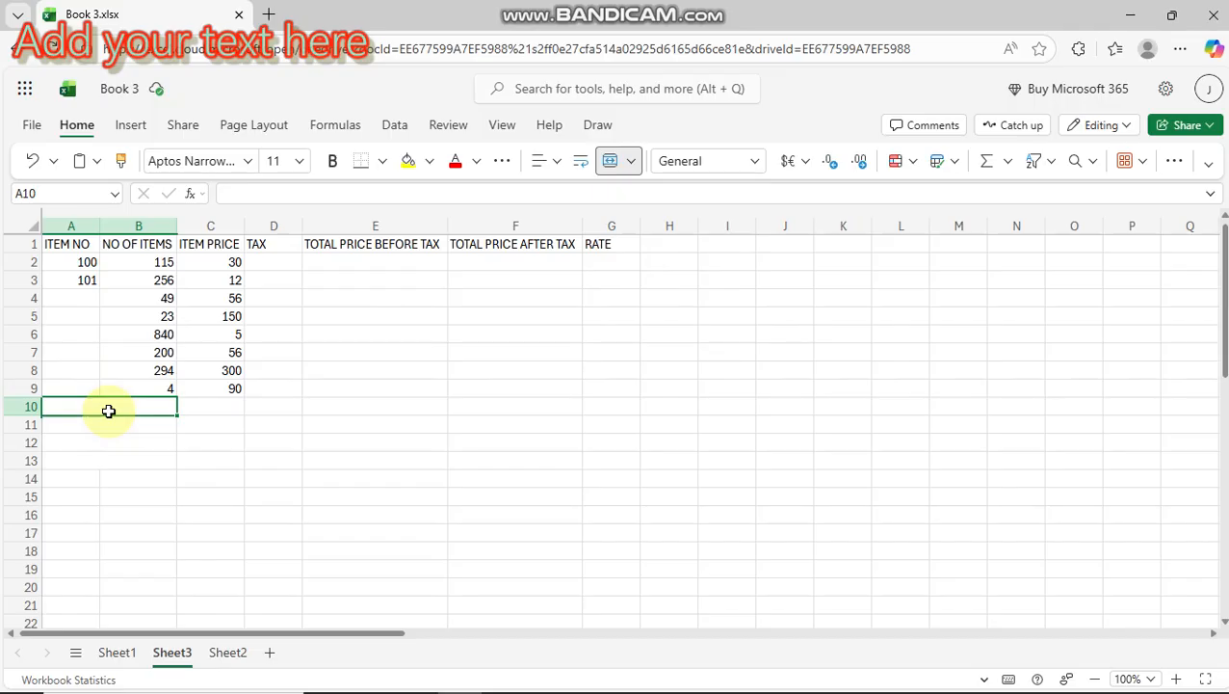
type("coun")
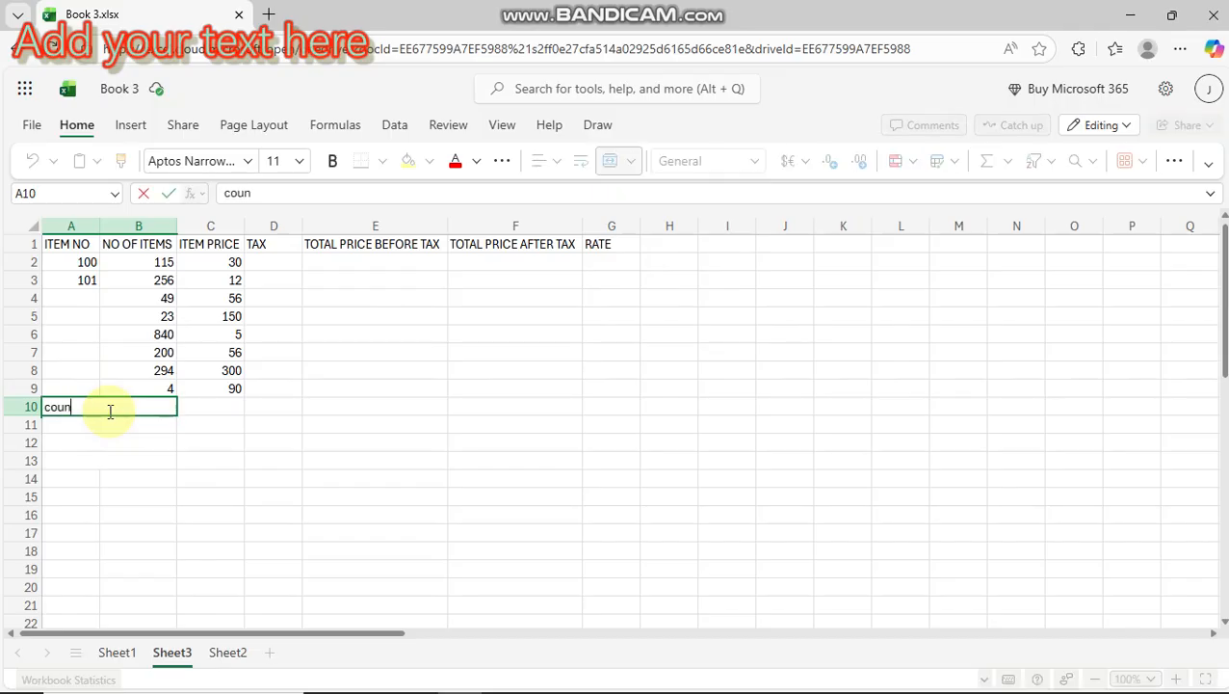
type("t of items")
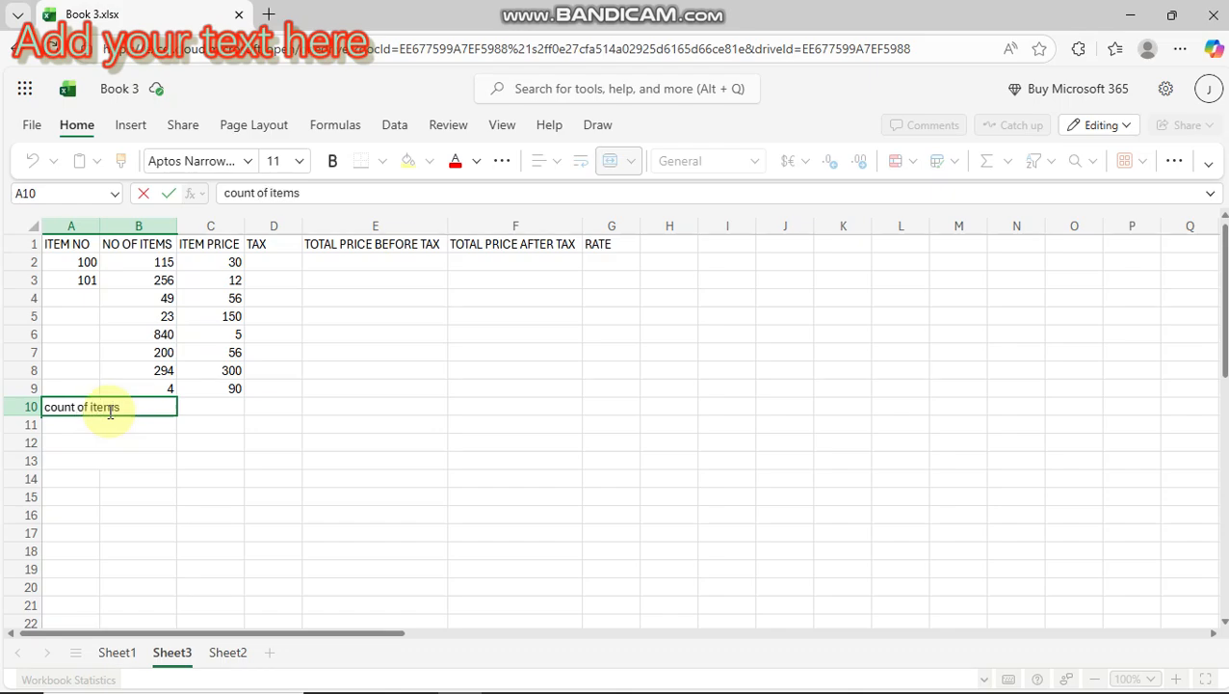
left_click(109, 425)
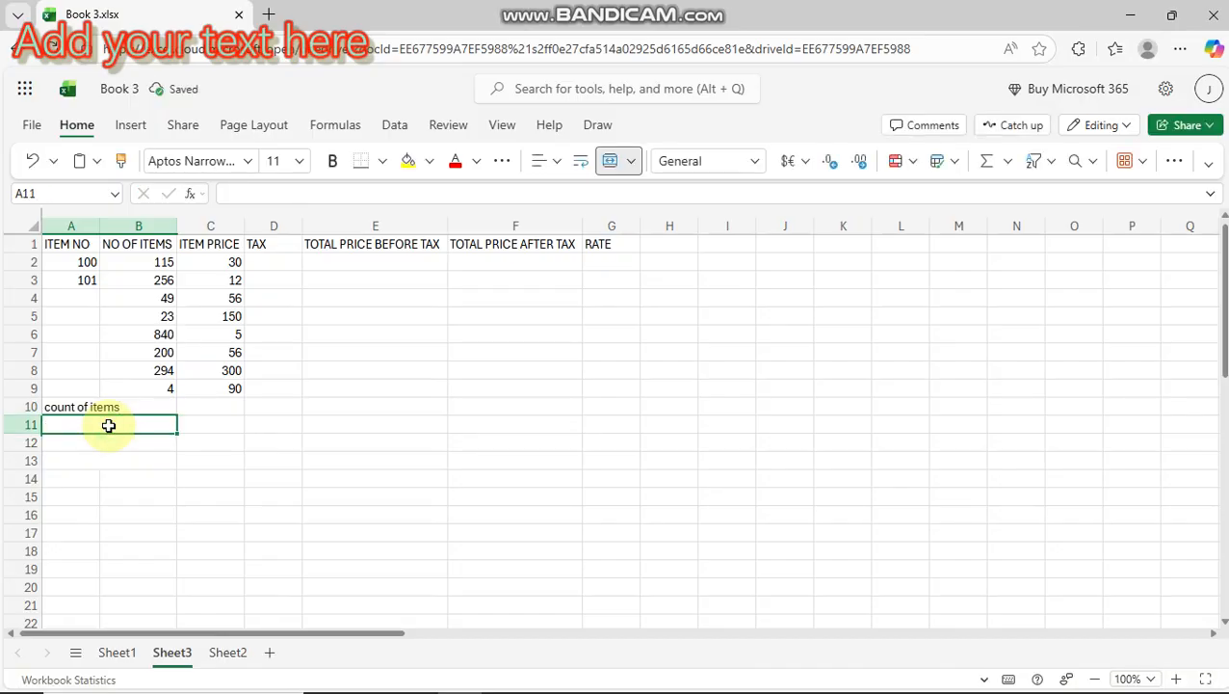
type("aver")
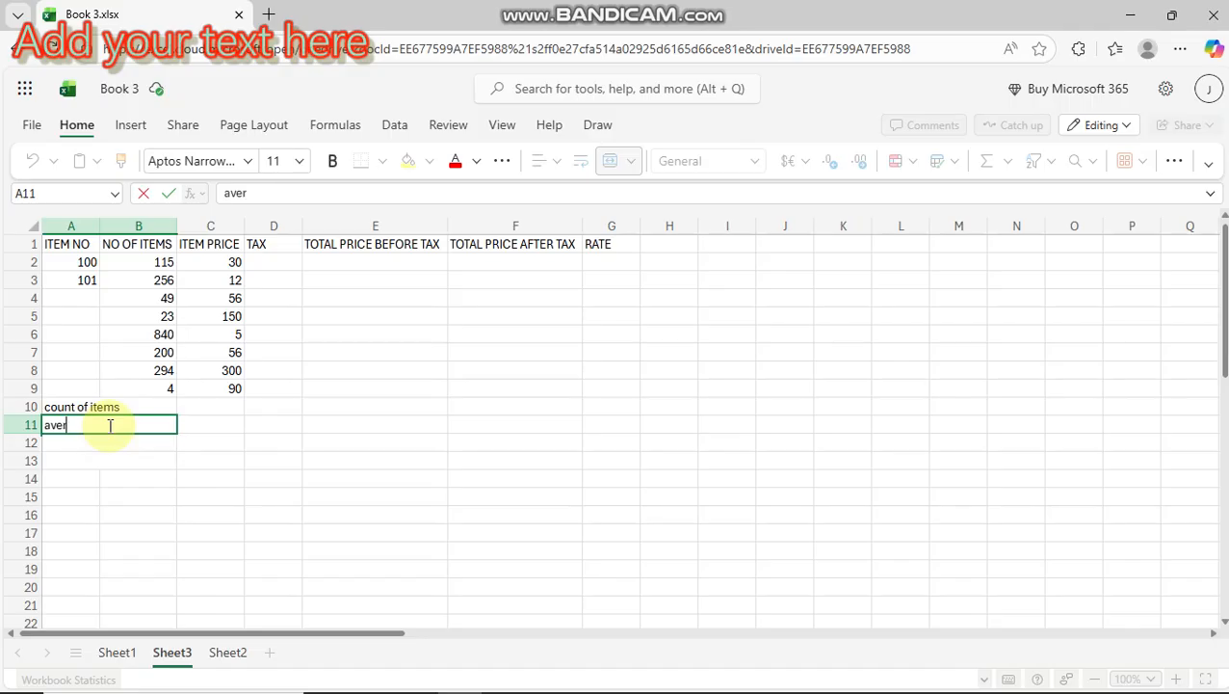
type("age of tax")
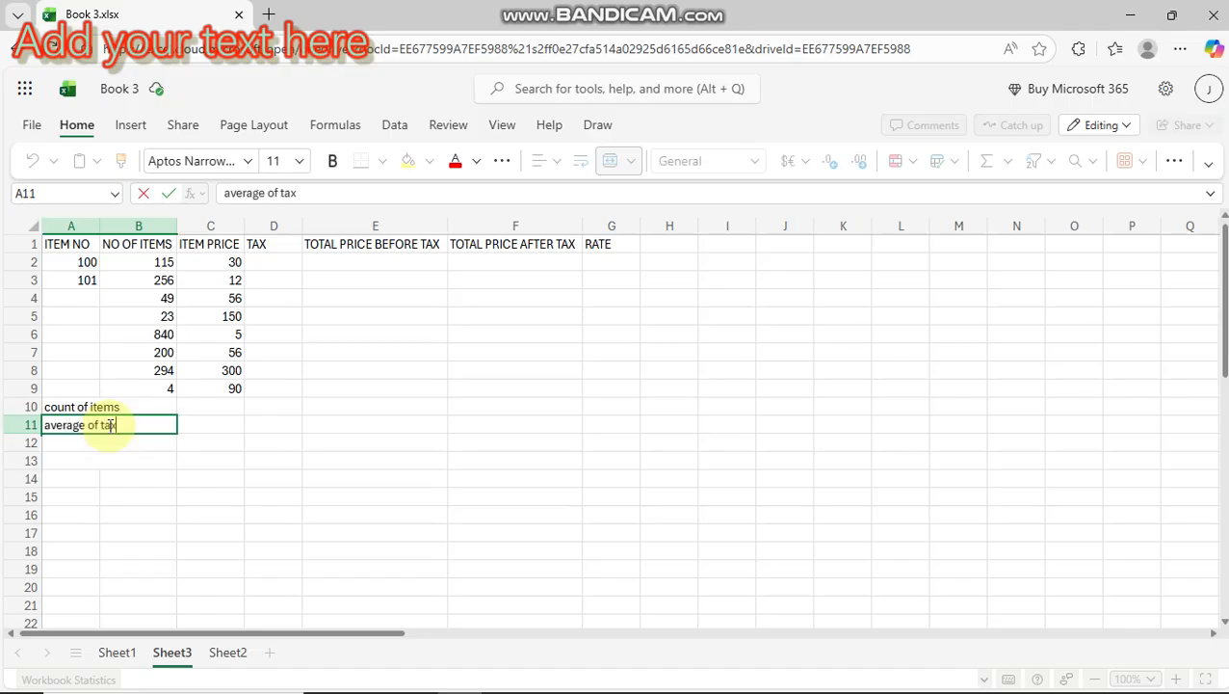
- Enter the label "min item price" in merged cell A12 and "max item price" in A13
left_click(110, 445)
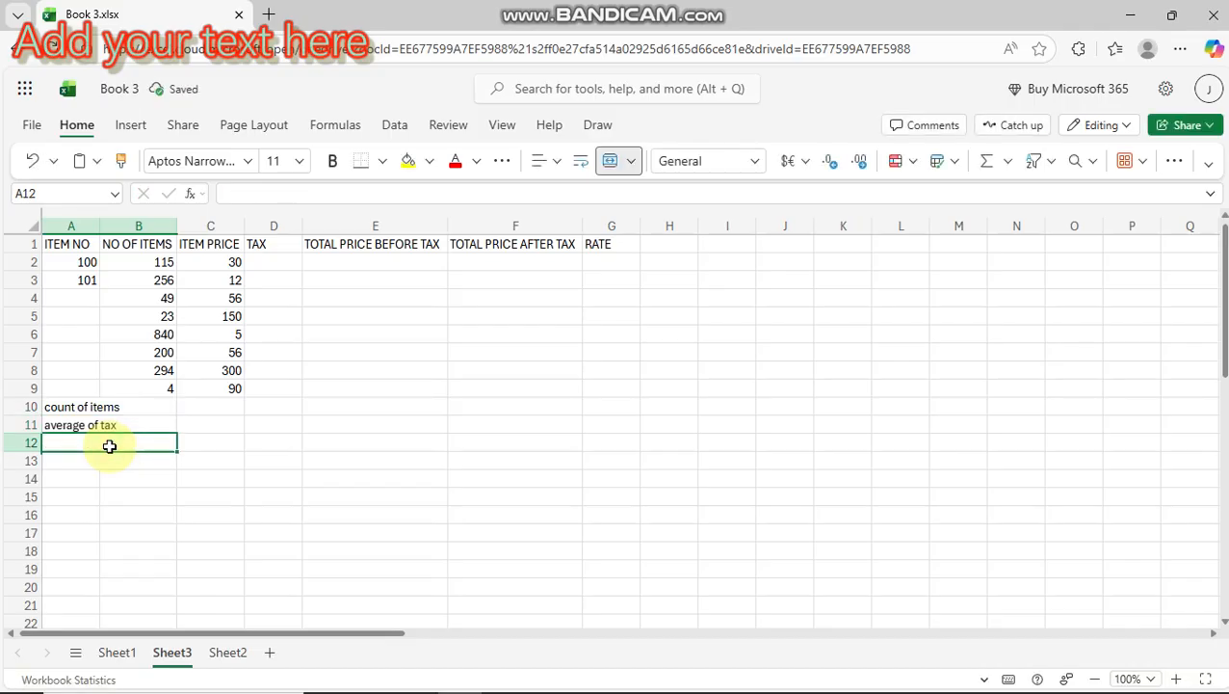
type("min")
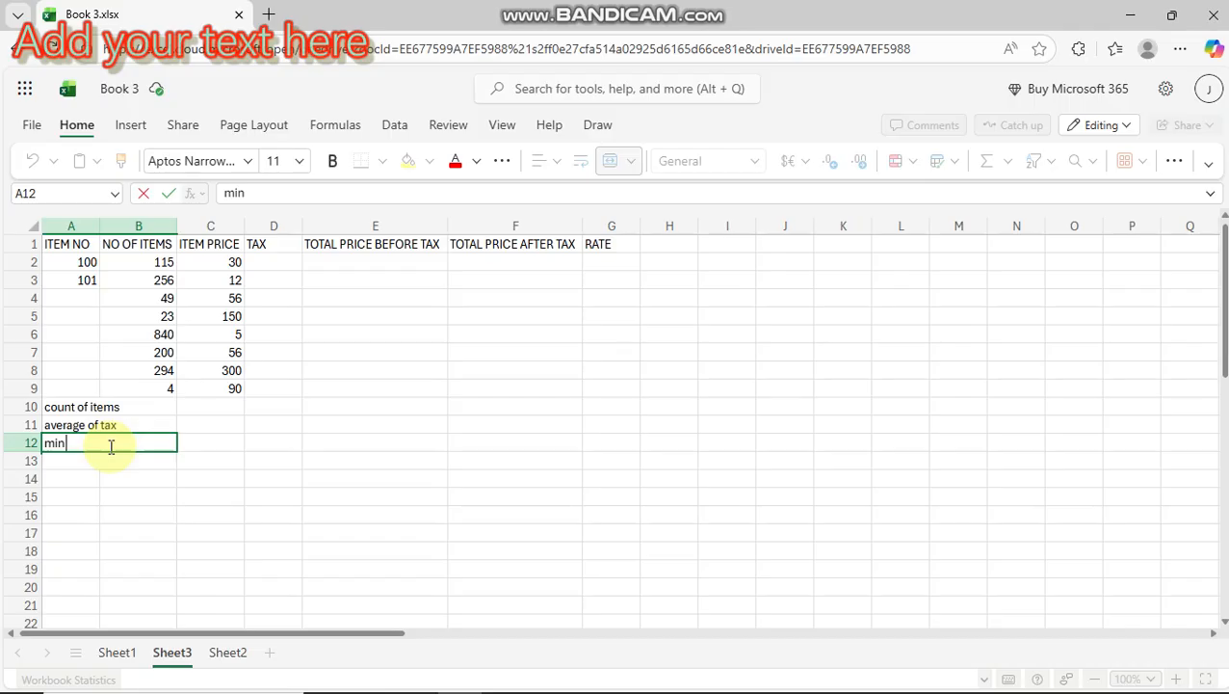
type(" item price")
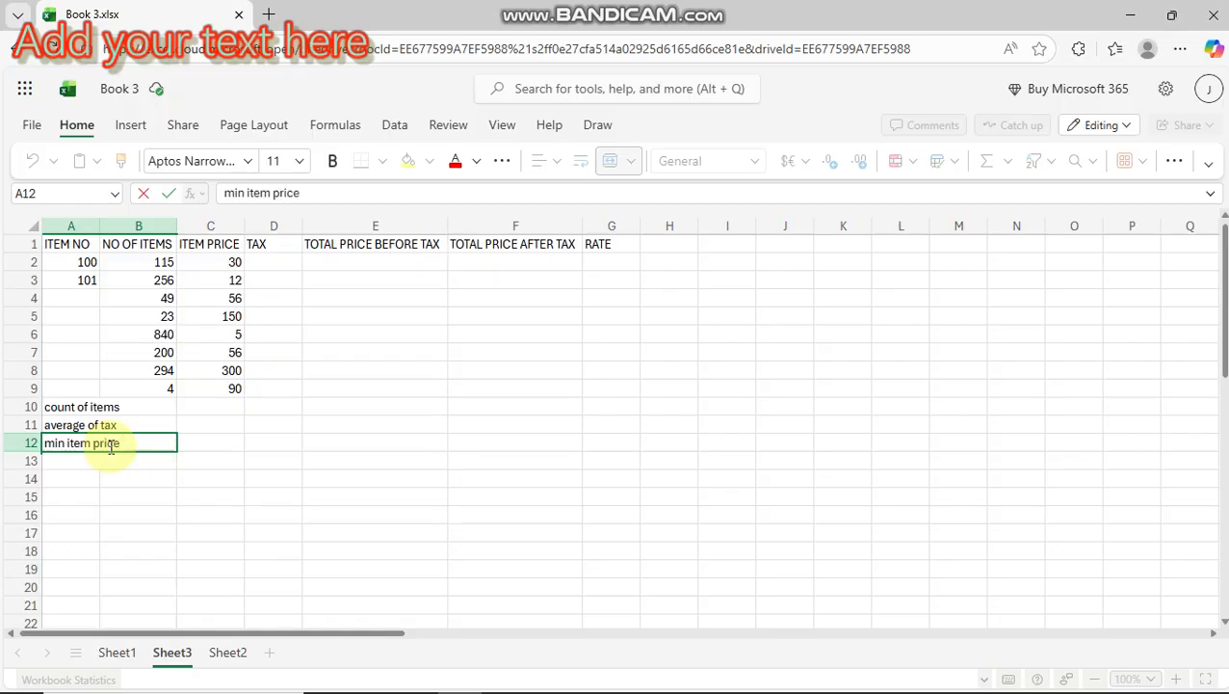
left_click(103, 460)
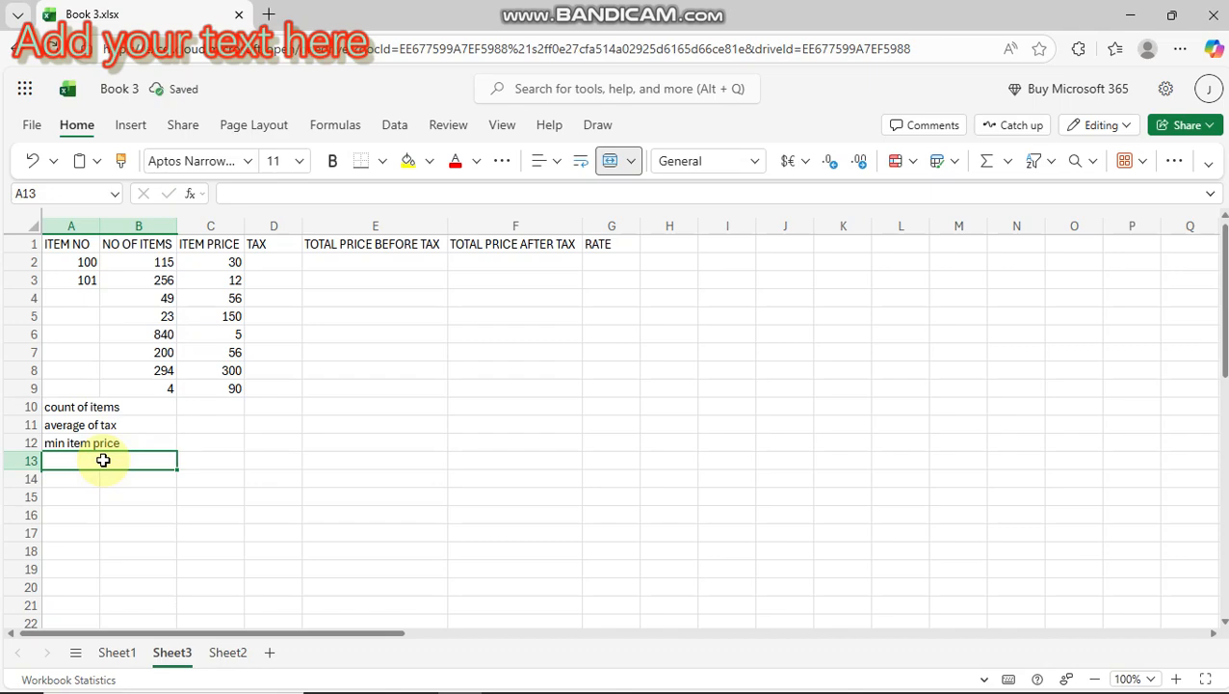
type("max")
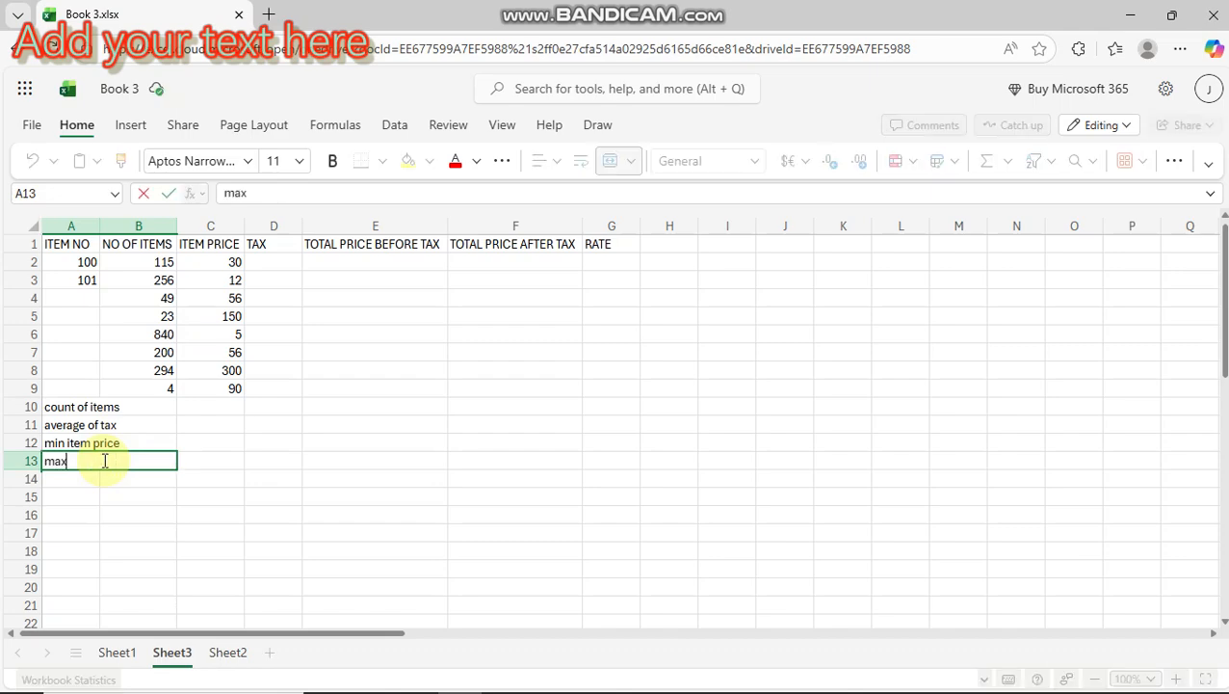
type(" item price")
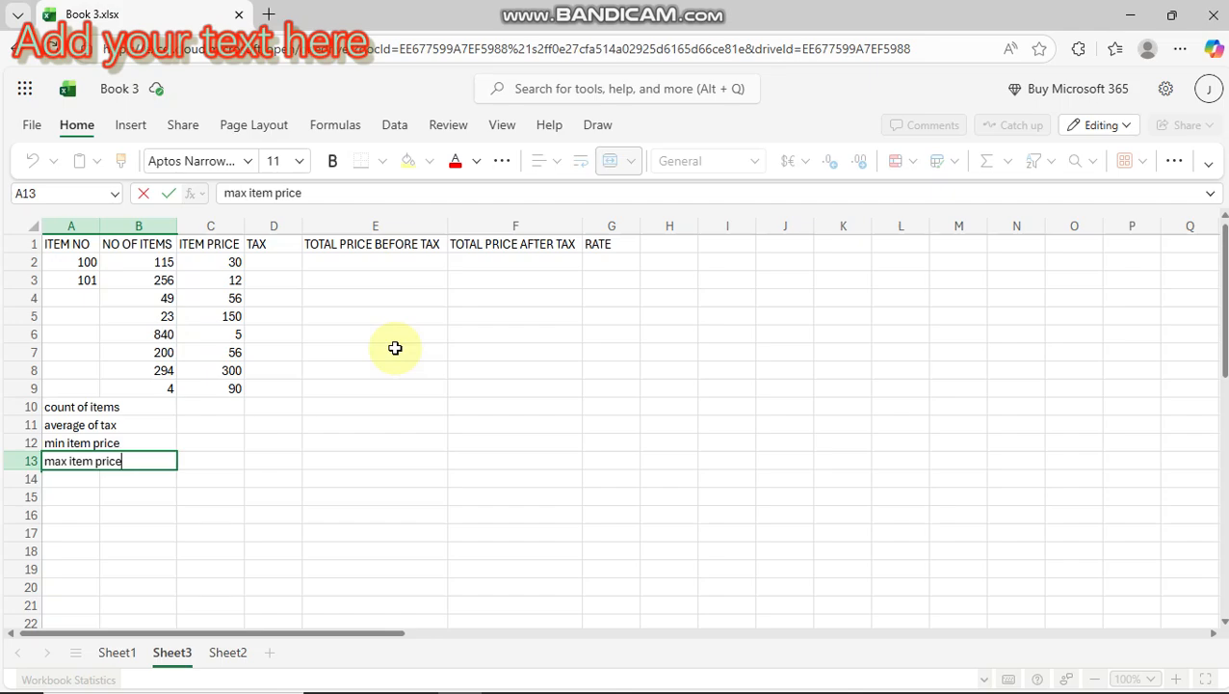
- Enter the formula =IF(C2<100,"50","100") in cell D2 to work out the tax from the item price
left_click(268, 275)
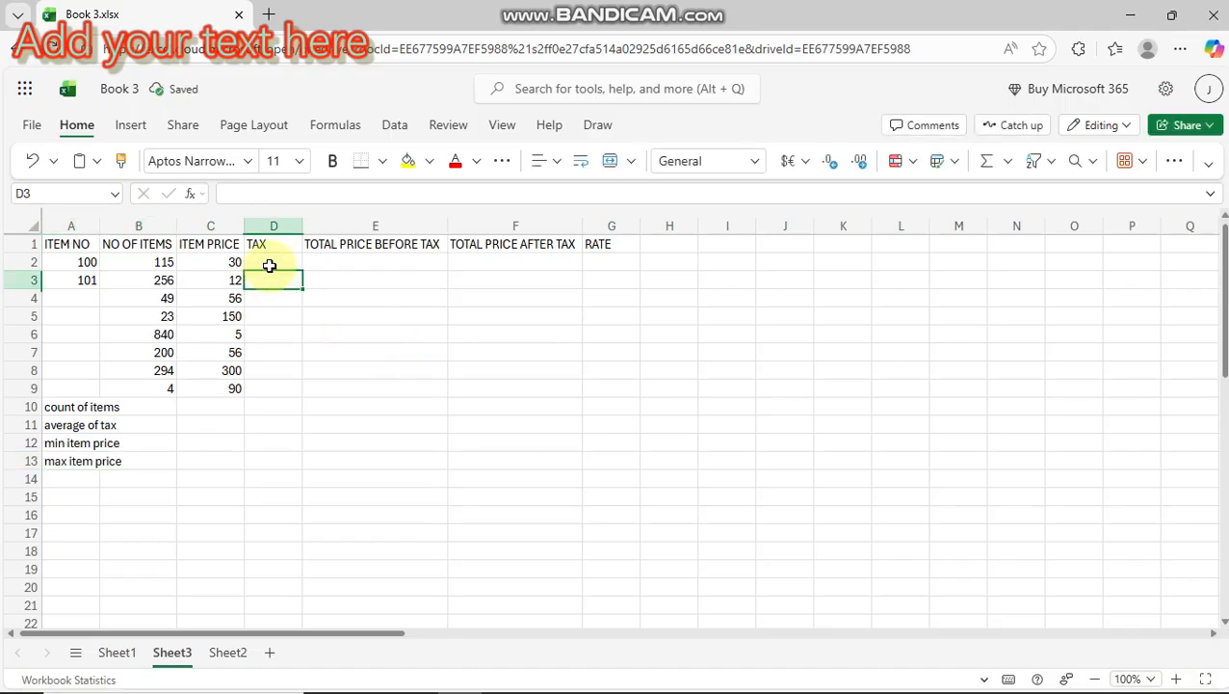
left_click(270, 265)
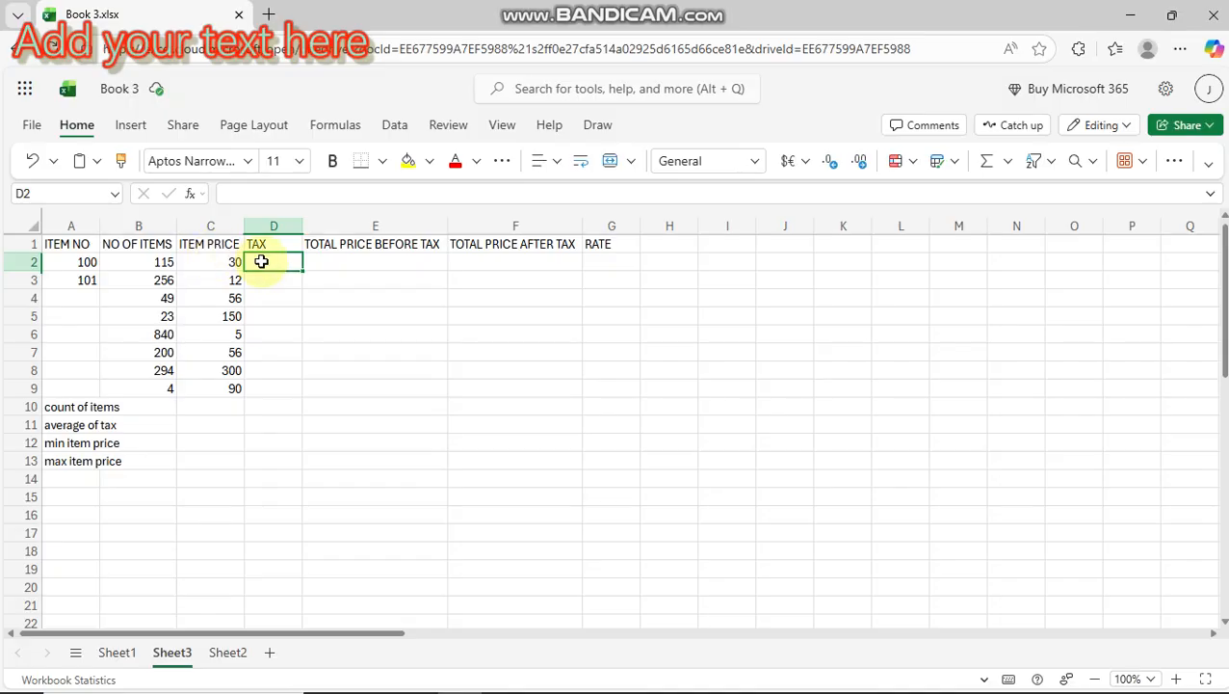
type("=")
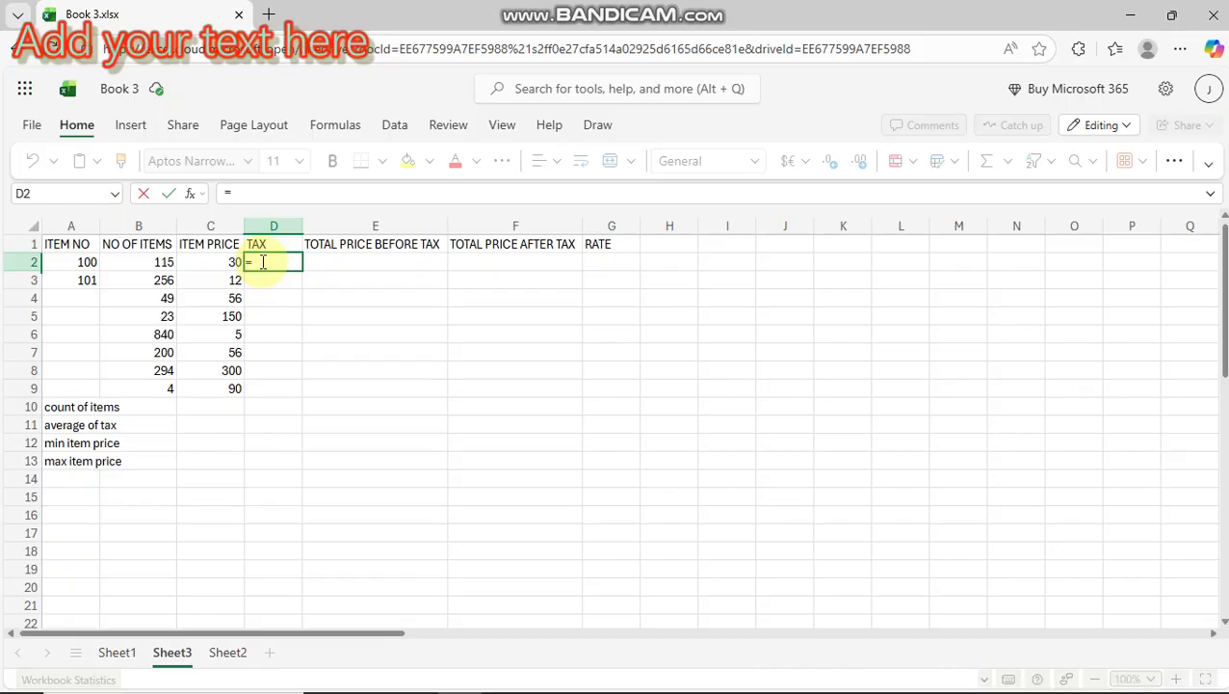
type("i")
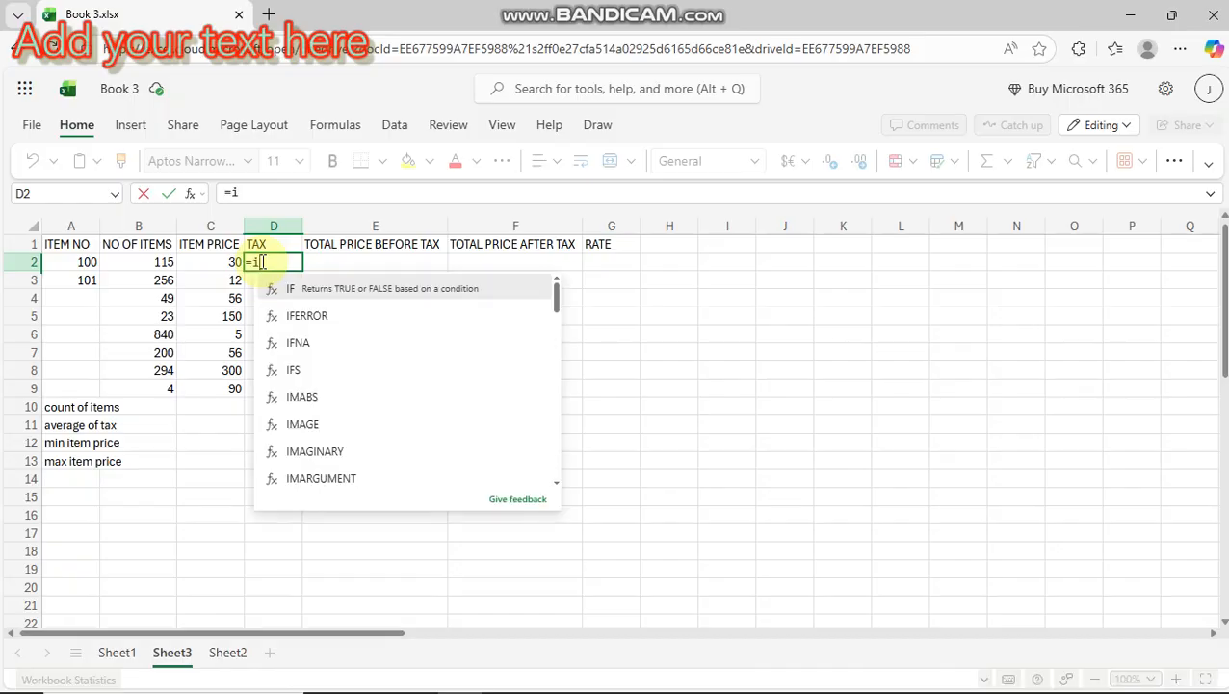
type("f")
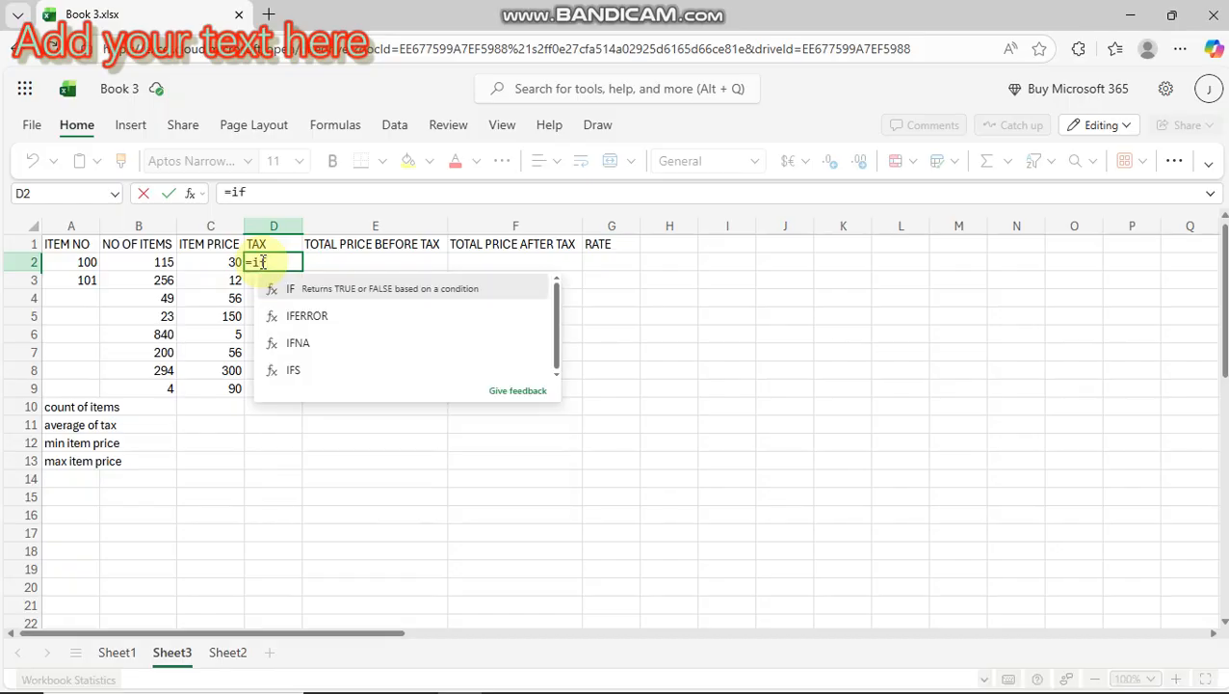
type("(")
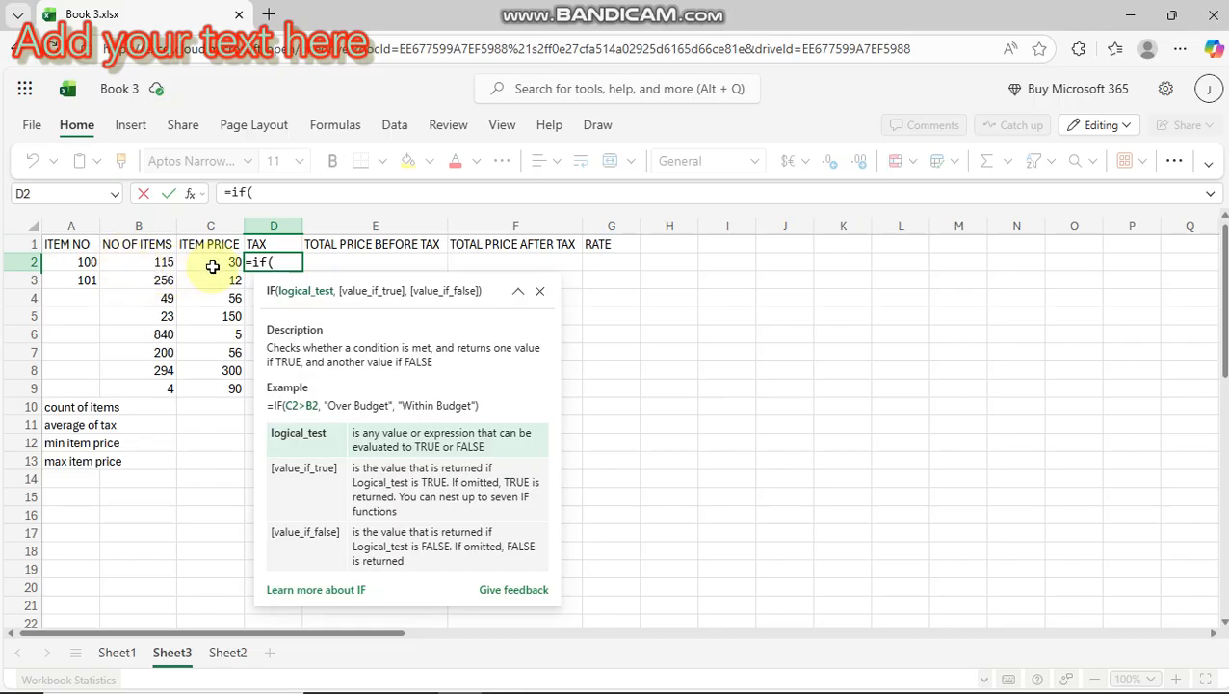
left_click(213, 266)
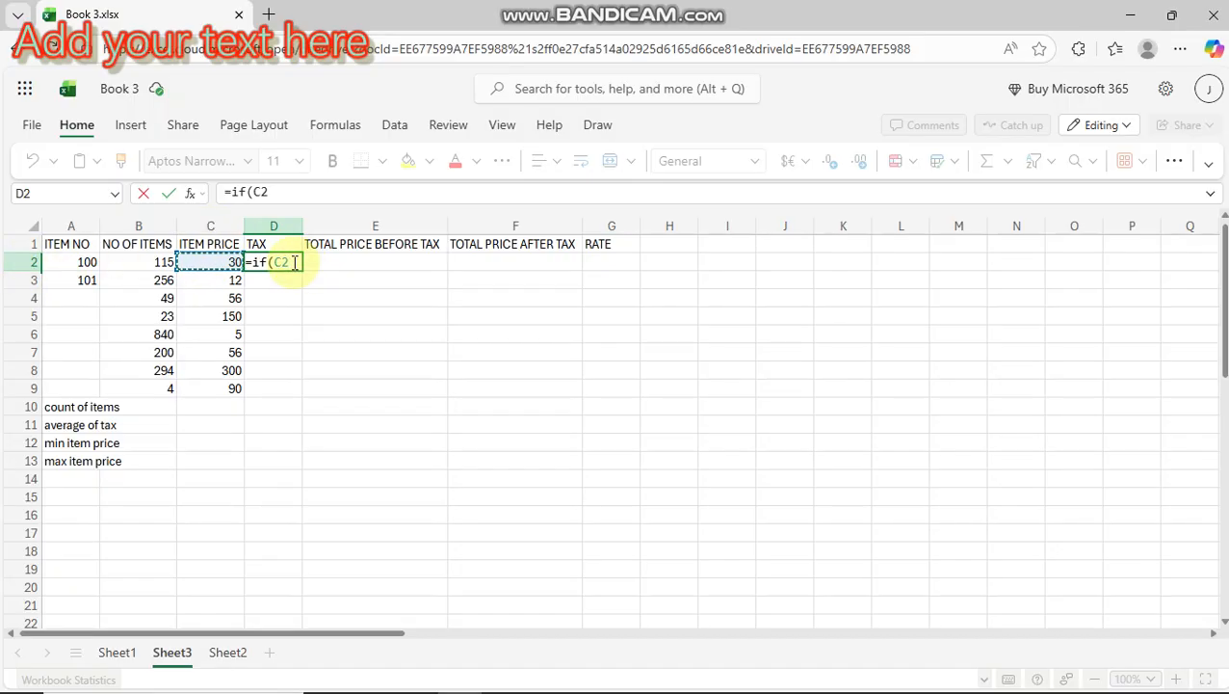
type("<")
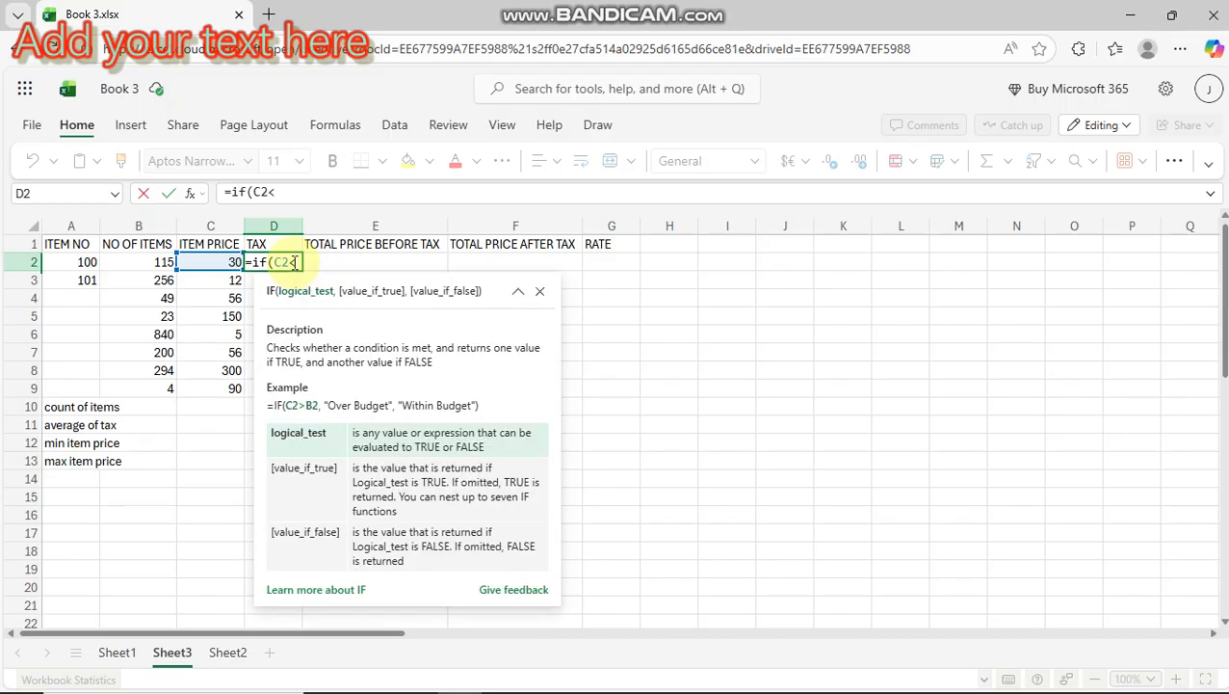
type("1")
type("00")
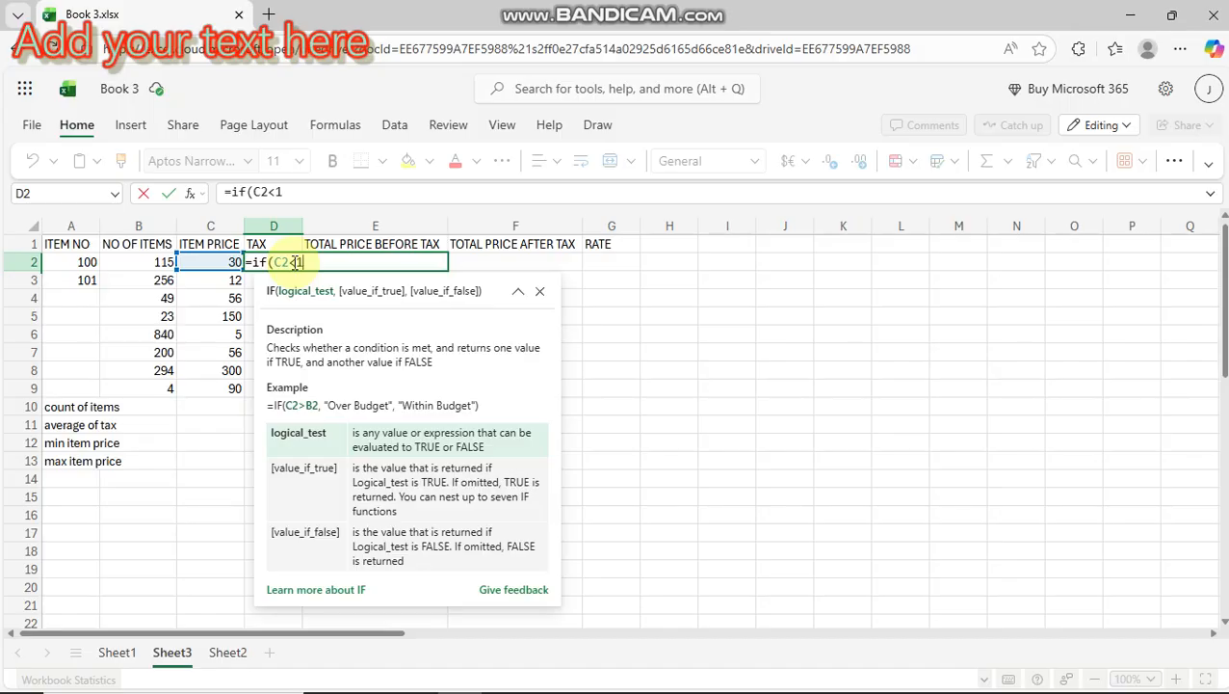
type(",")
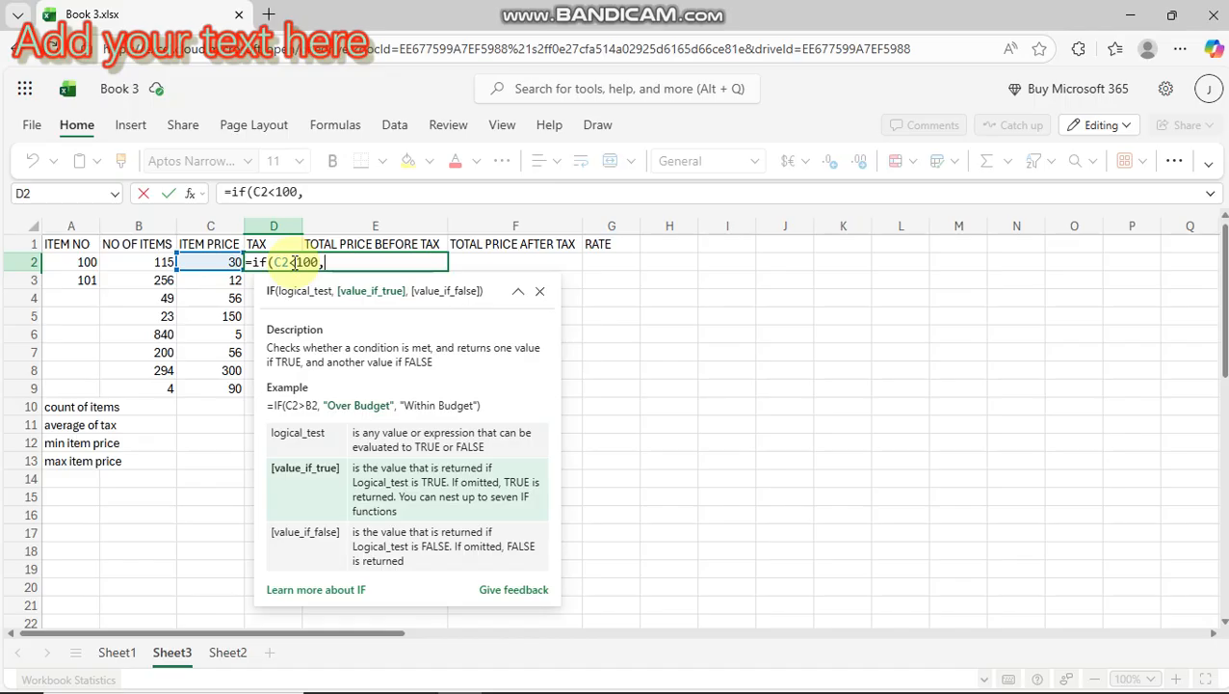
type("\"50\",")
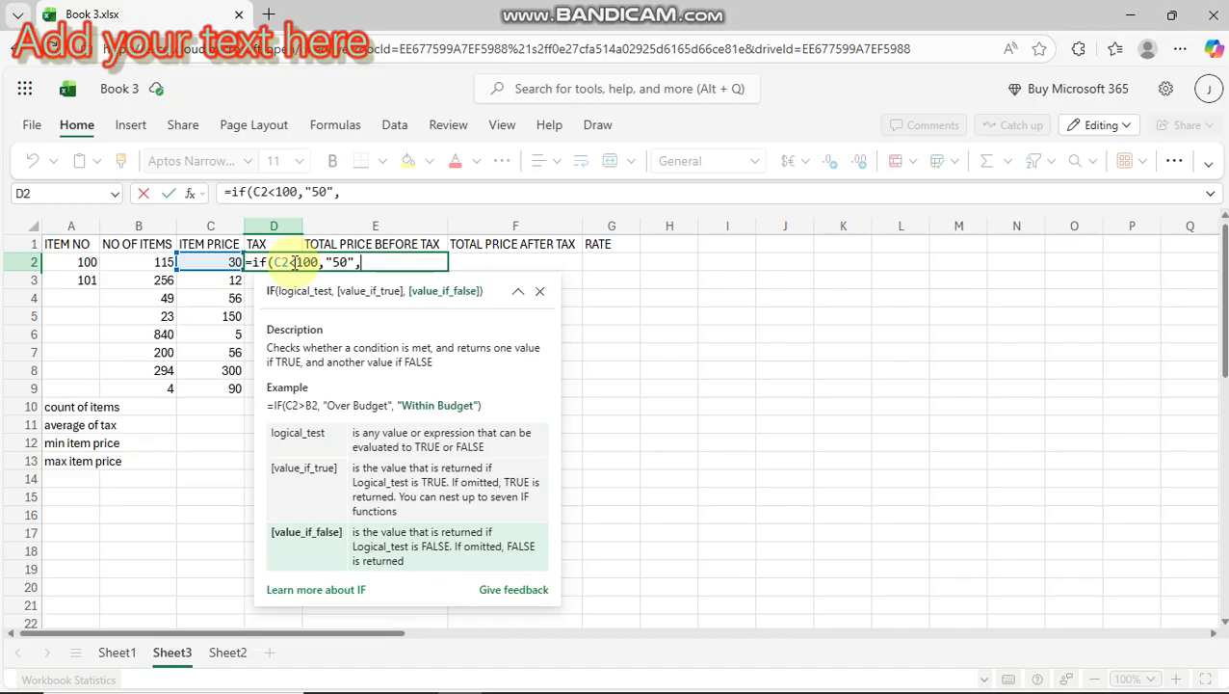
type("\"100\"")
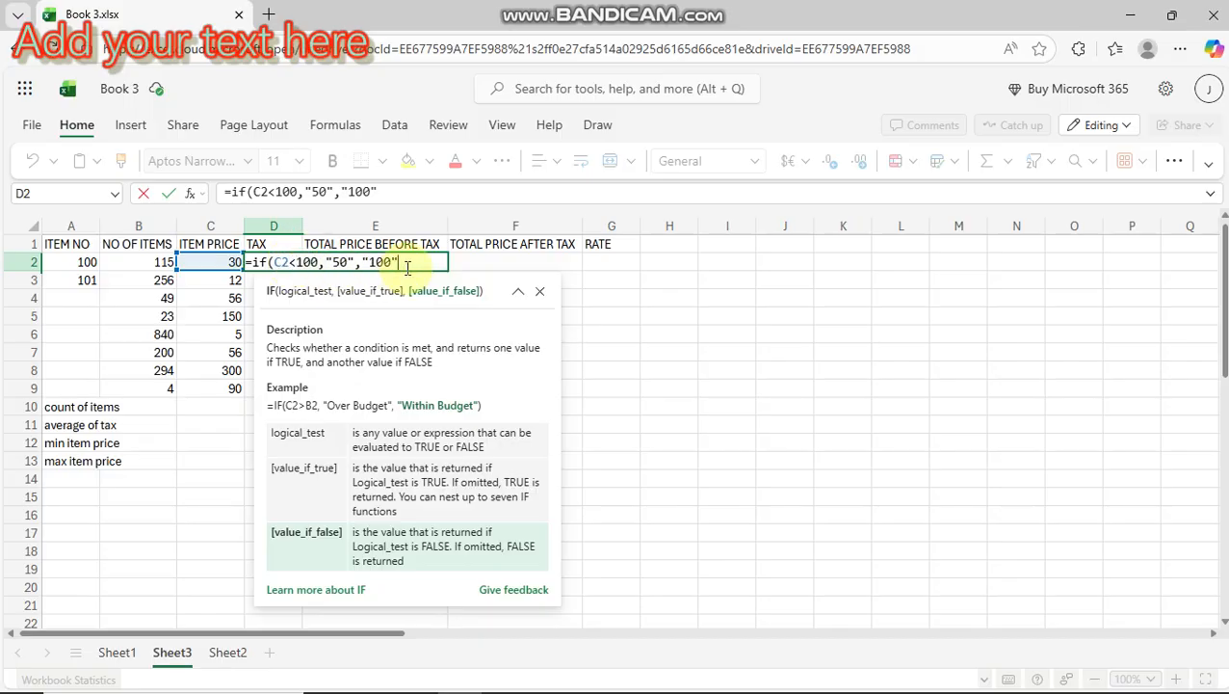
type(")")
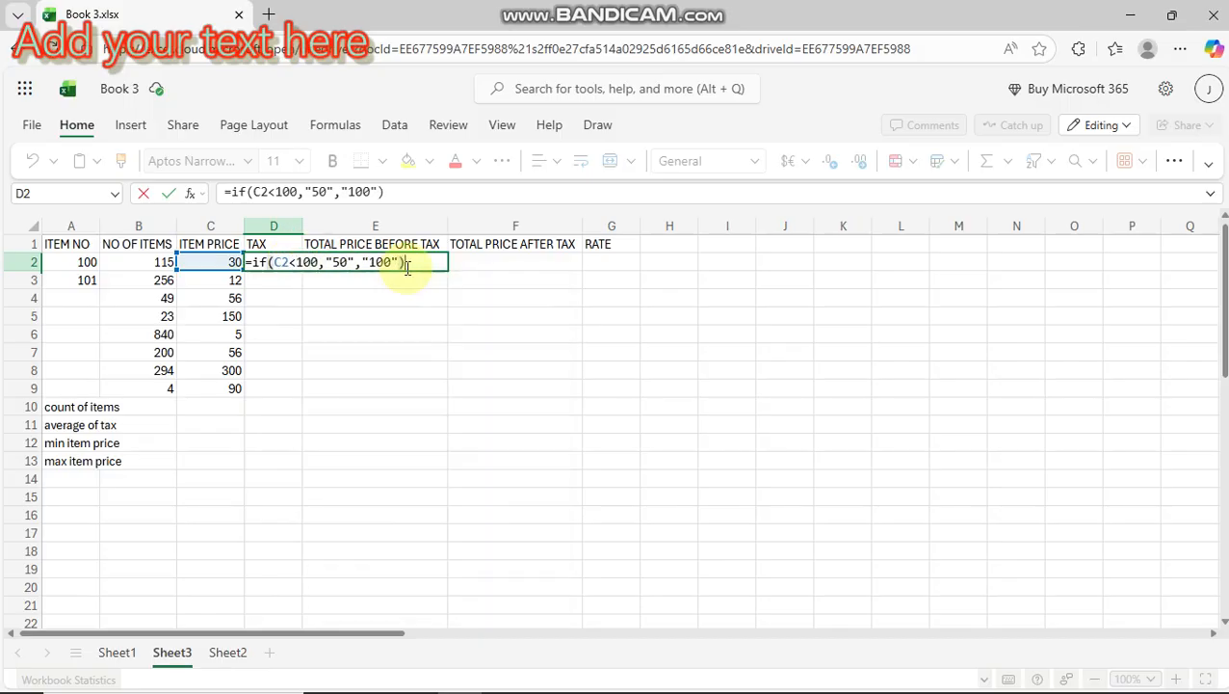
key("Return")
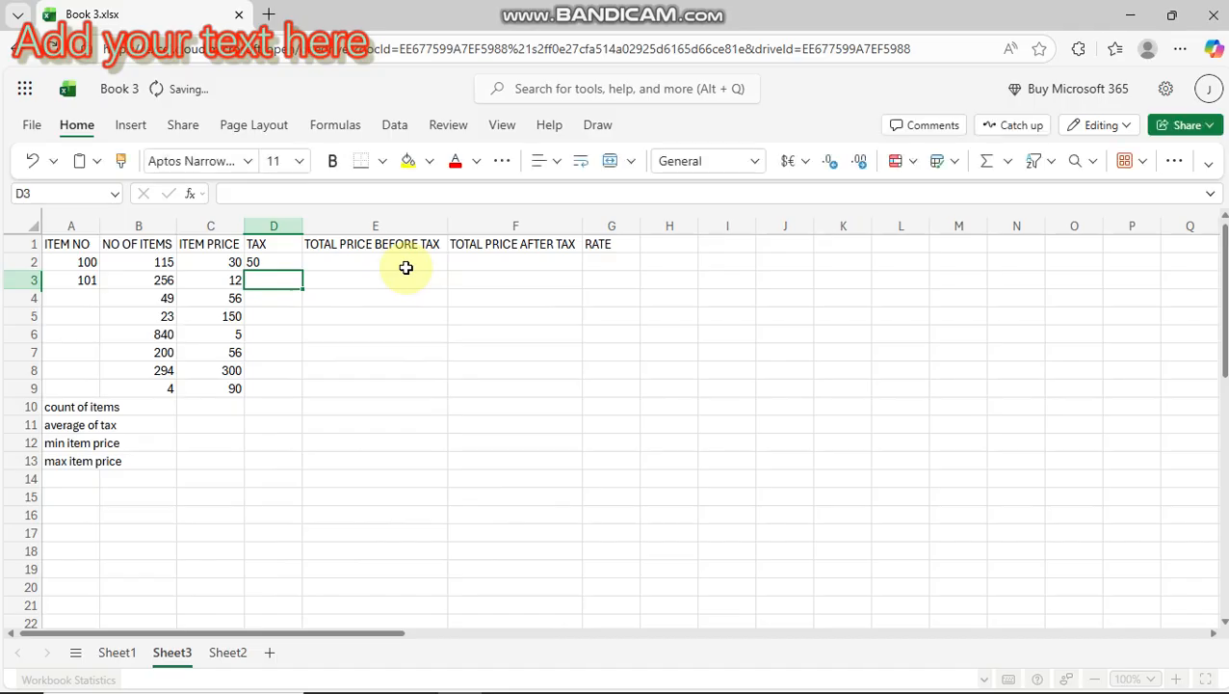
- Fill the tax formula from D2 down the TAX column to D9
left_click_drag(404, 266, 289, 262)
left_click(289, 262)
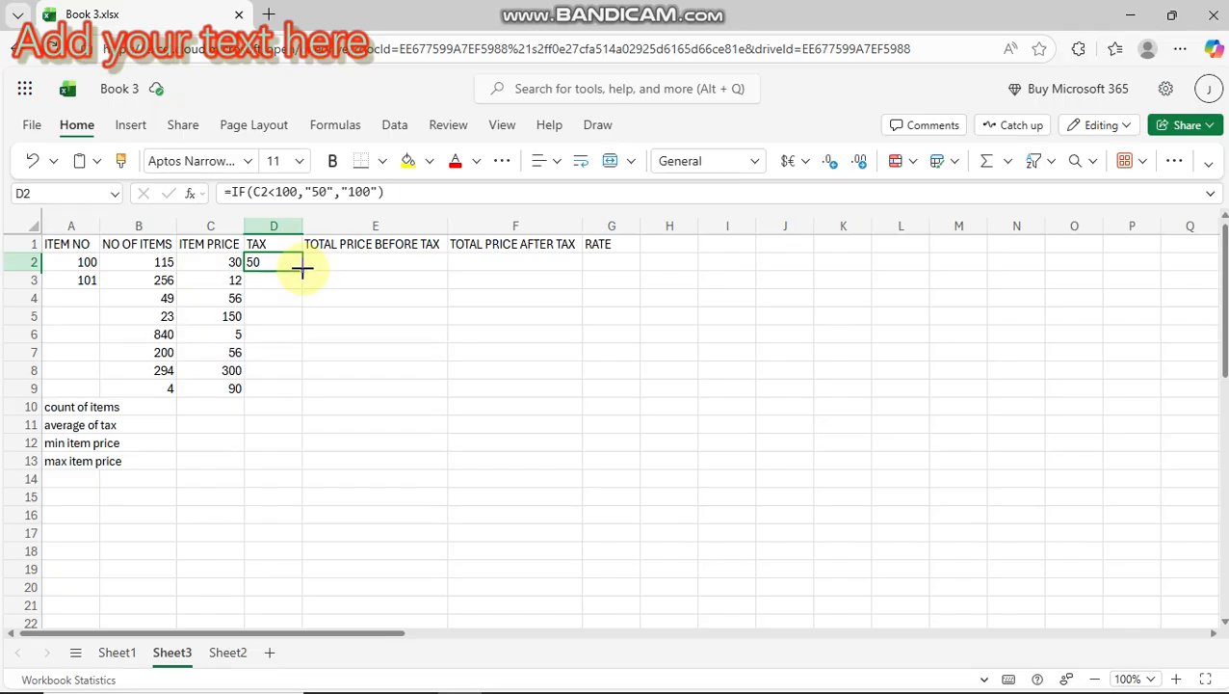
left_click_drag(301, 271, 299, 379)
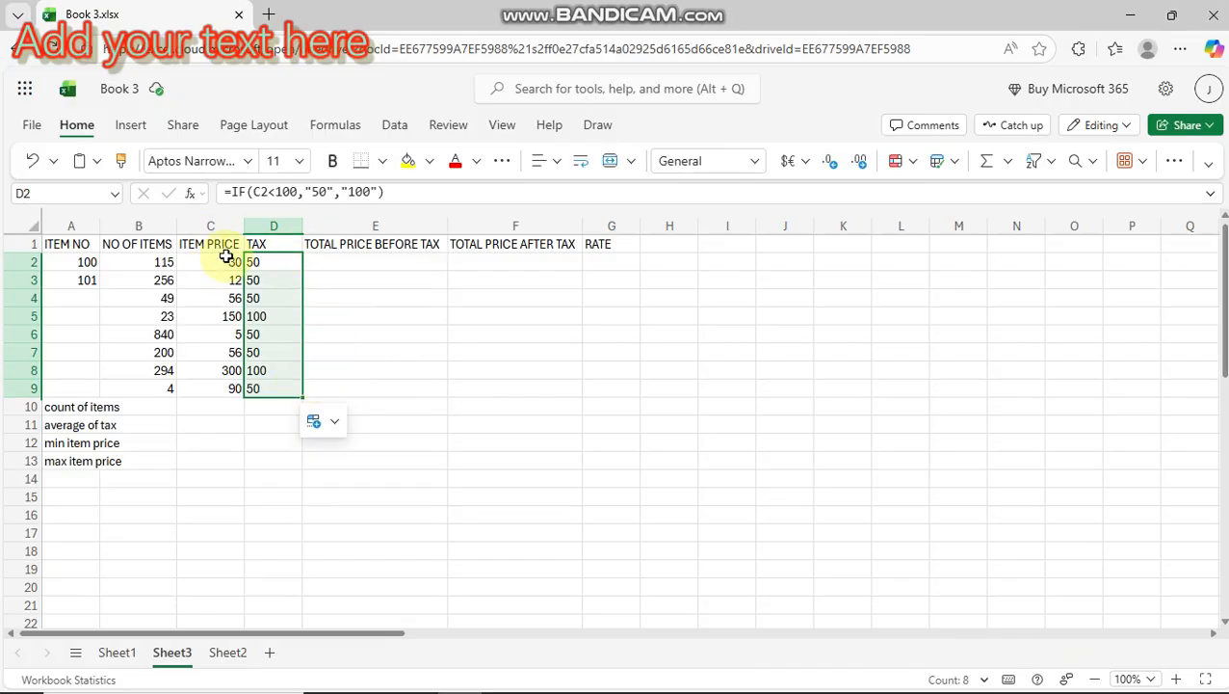
- Enter the formula =B2*C2 in cell E2 and fill it down the TOTAL PRICE BEFORE TAX column to E9
left_click(327, 259)
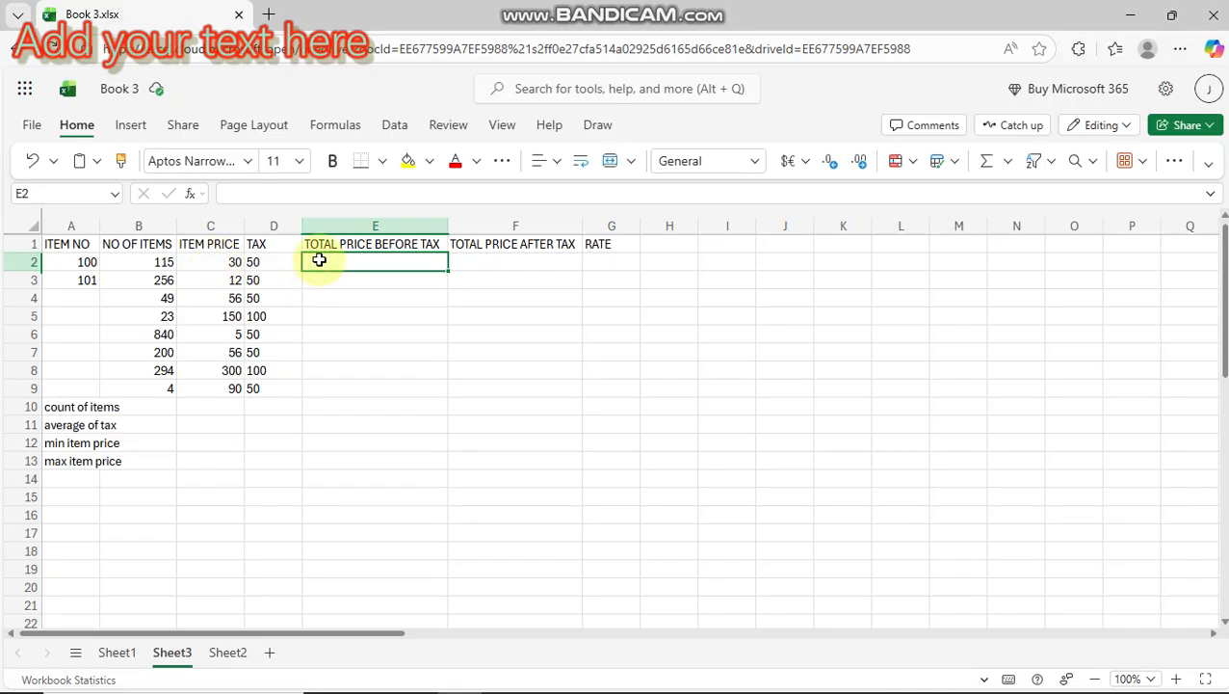
type("=")
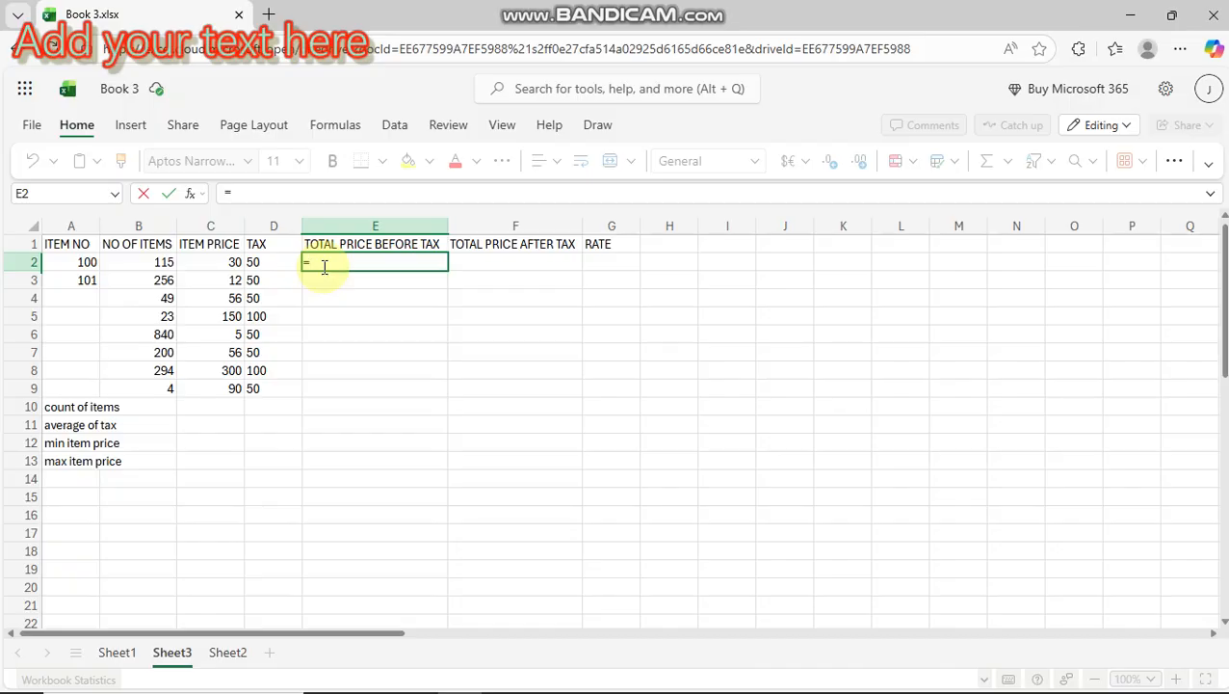
type("b")
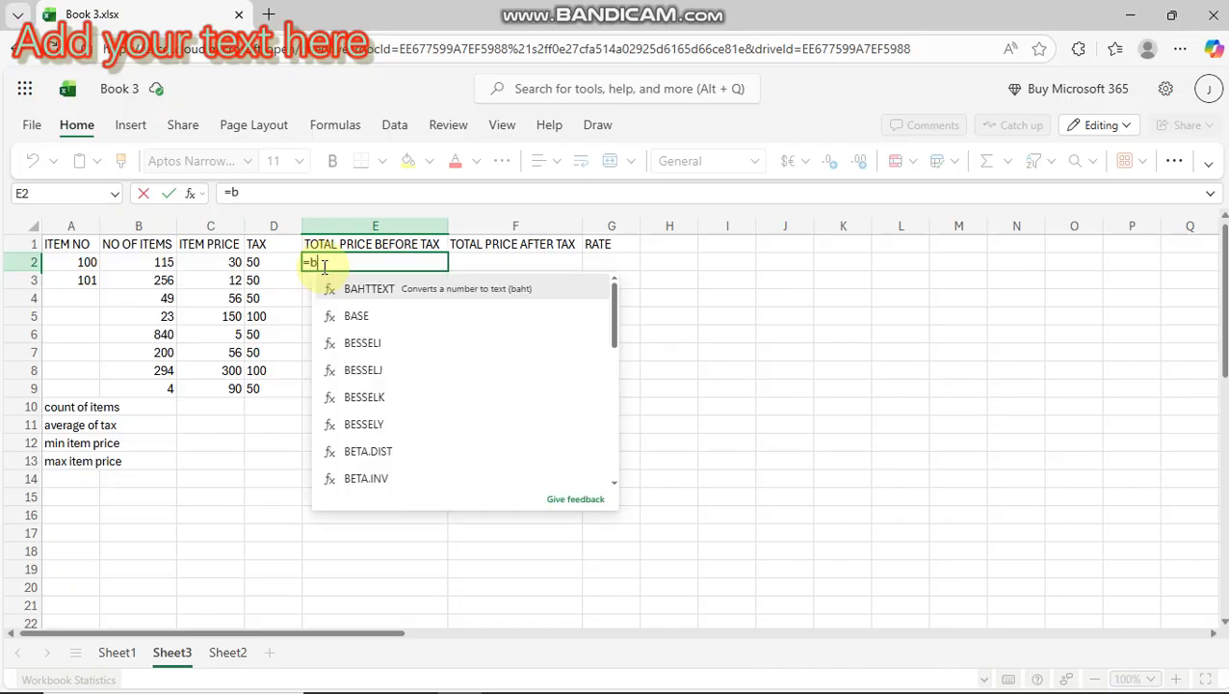
type("2")
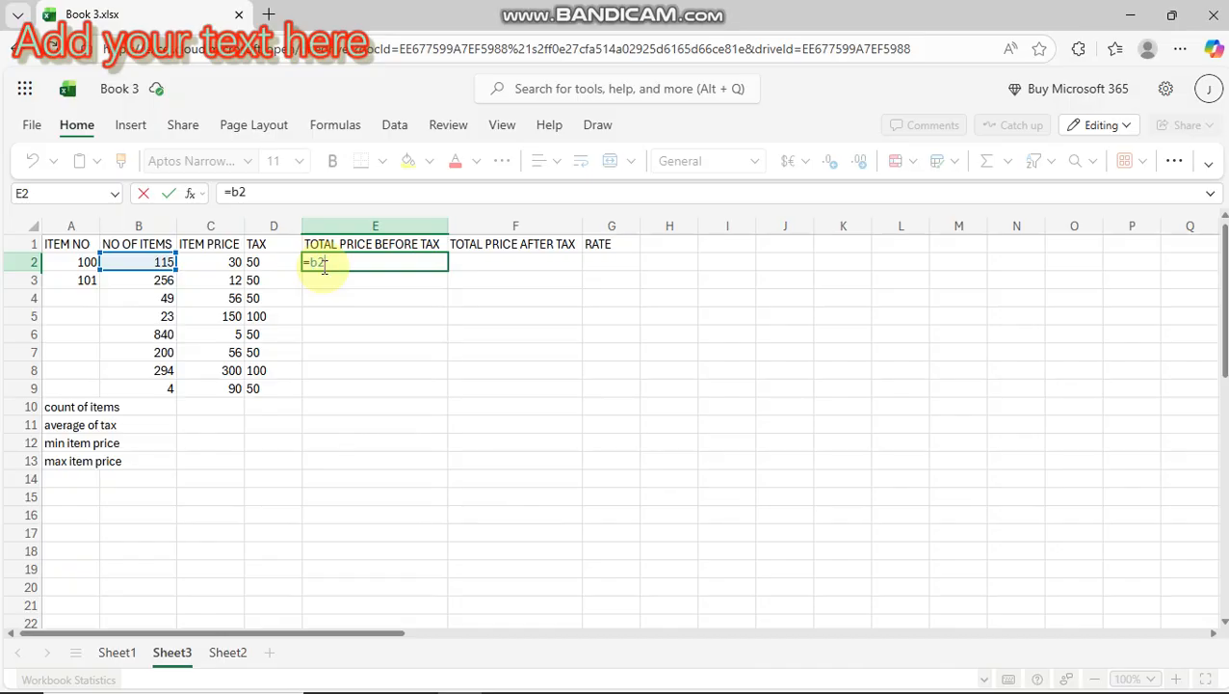
type("*")
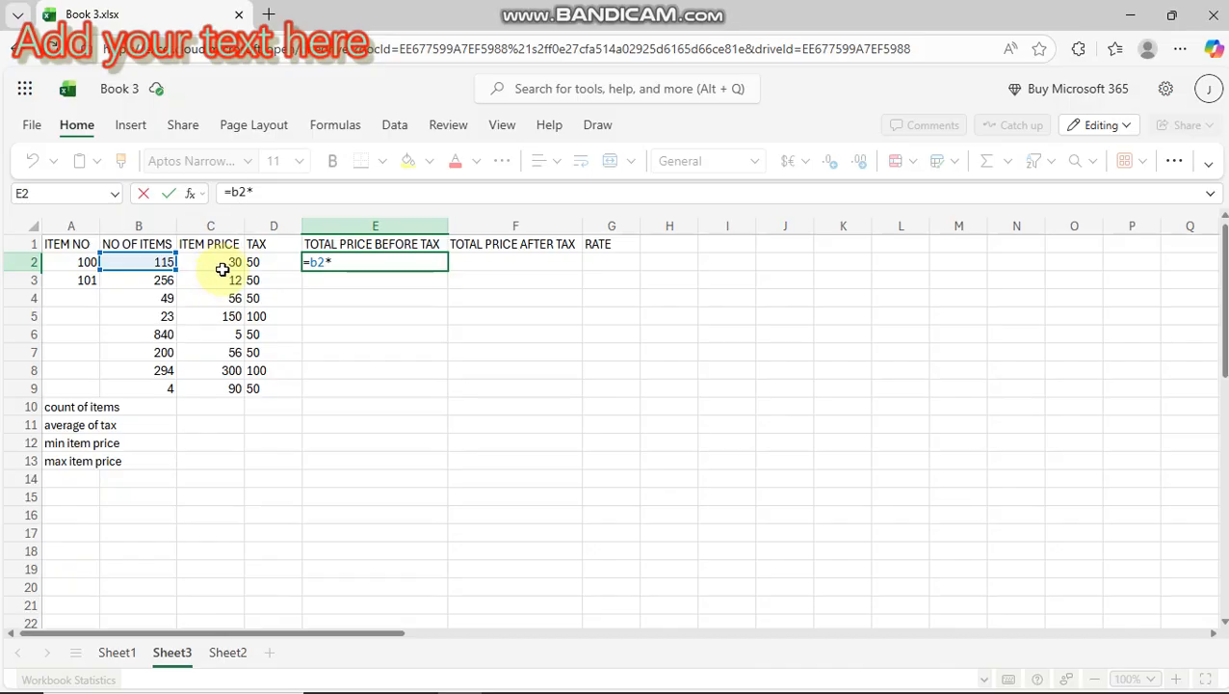
type("c2")
key("Return")
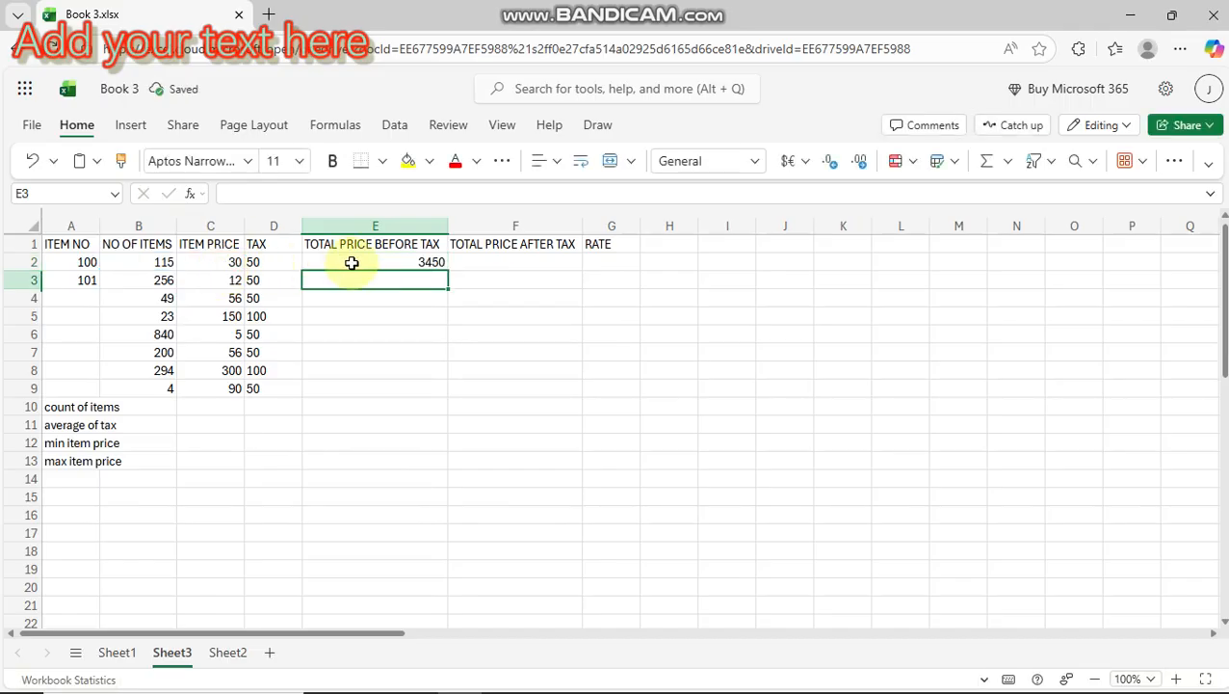
left_click(352, 262)
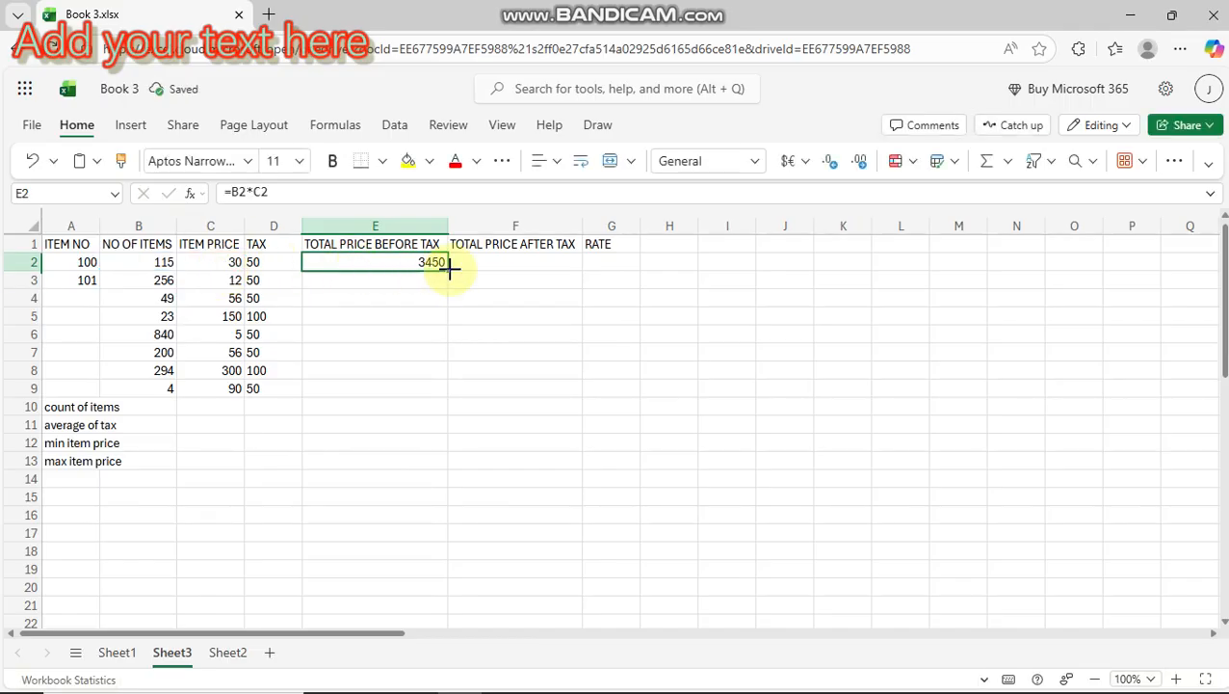
left_click_drag(449, 269, 453, 389)
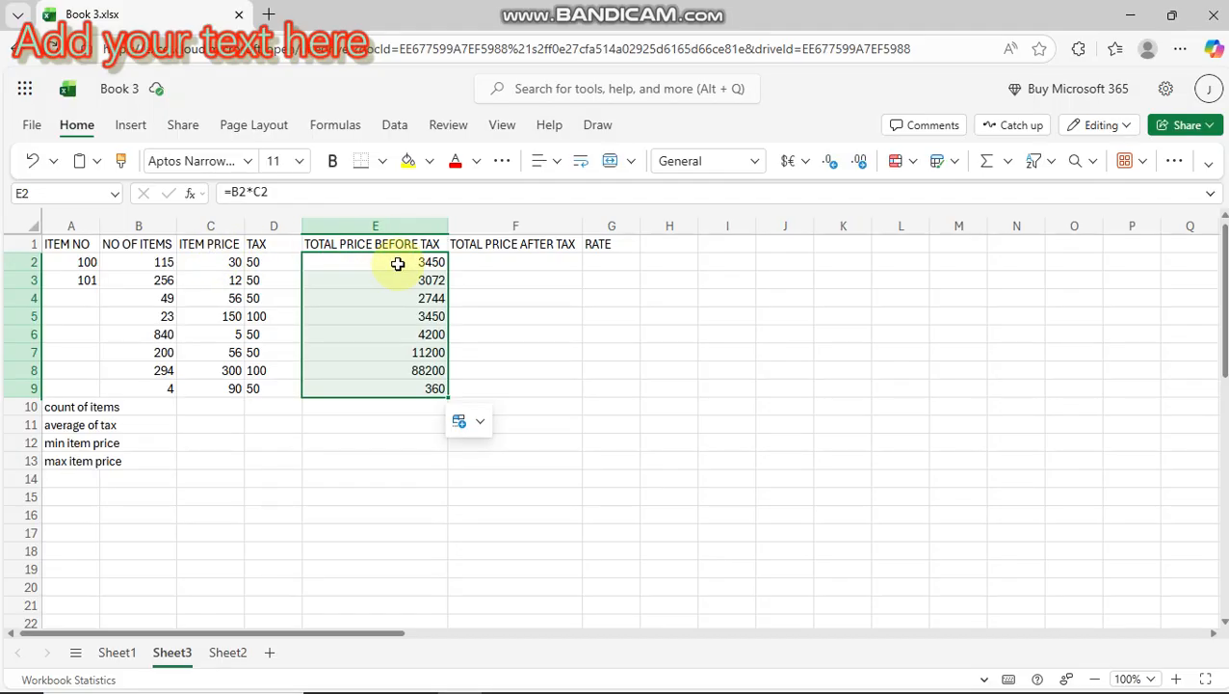
- Enter the formula =E2+D2 in cell F2 and fill it down the TOTAL PRICE AFTER TAX column to F9
left_click(515, 265)
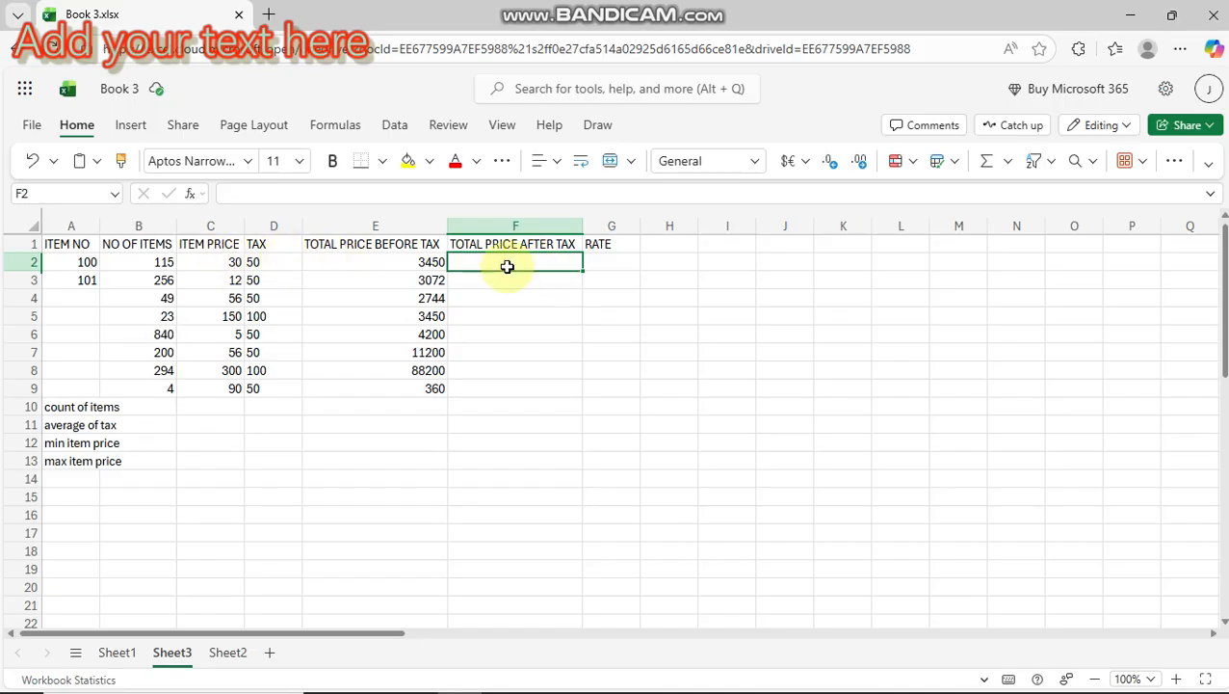
type("=")
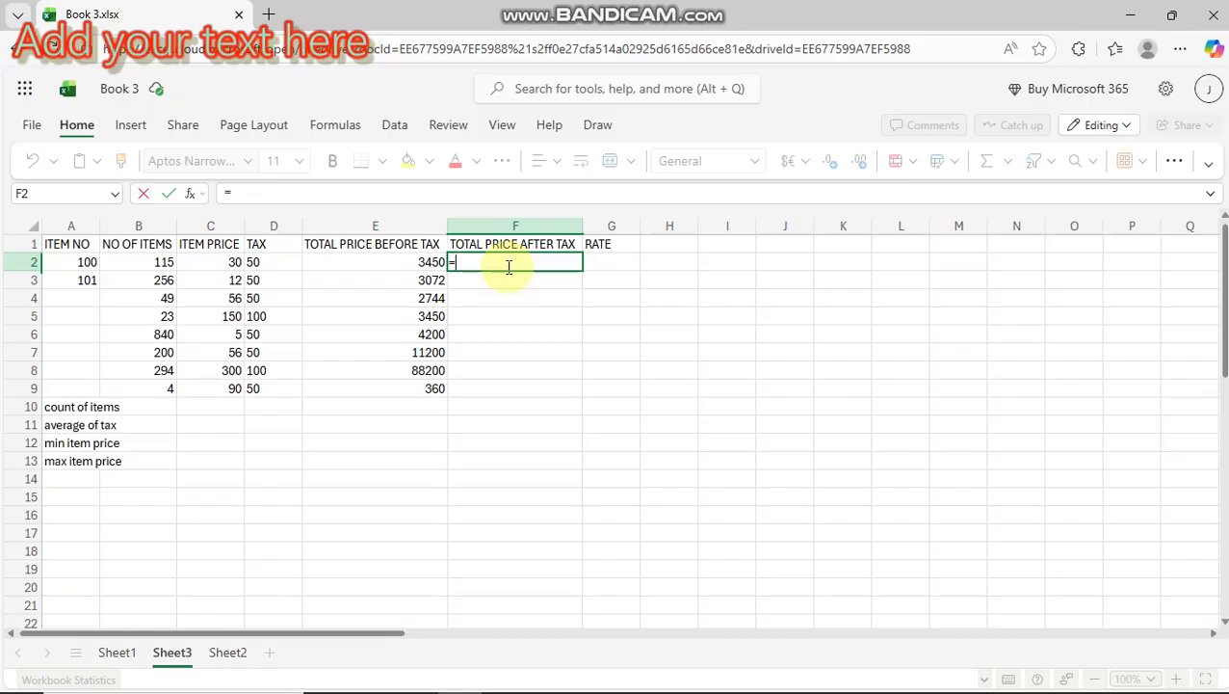
left_click(414, 261)
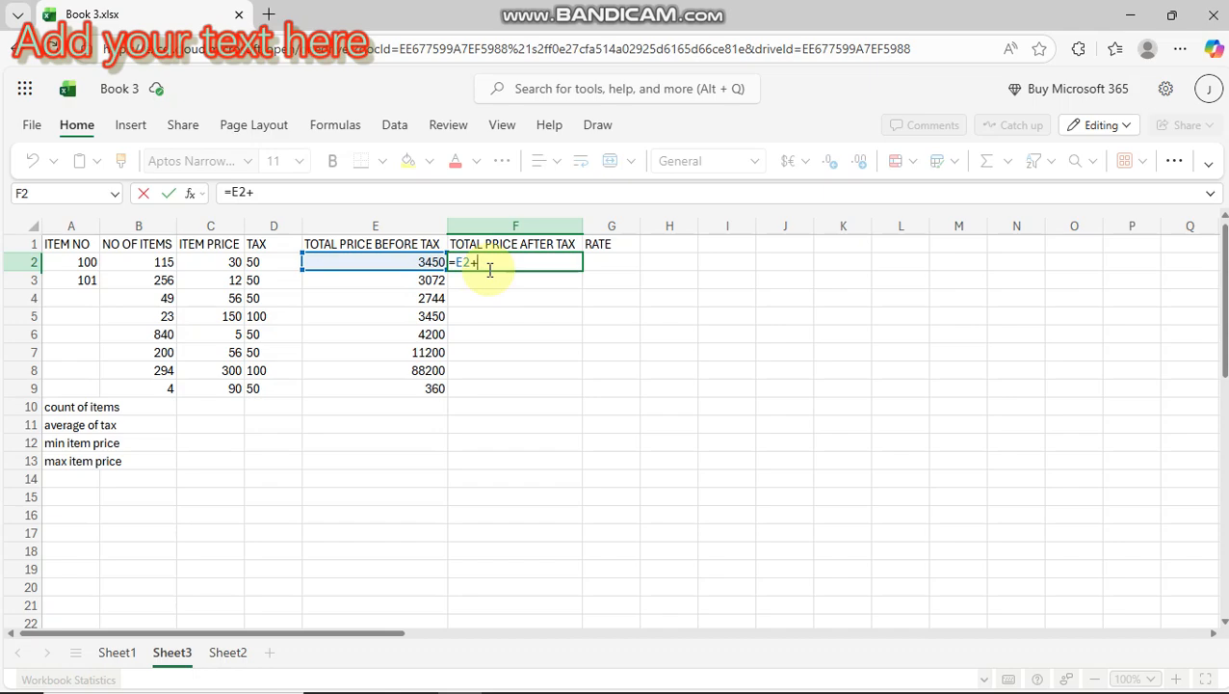
left_click(260, 266)
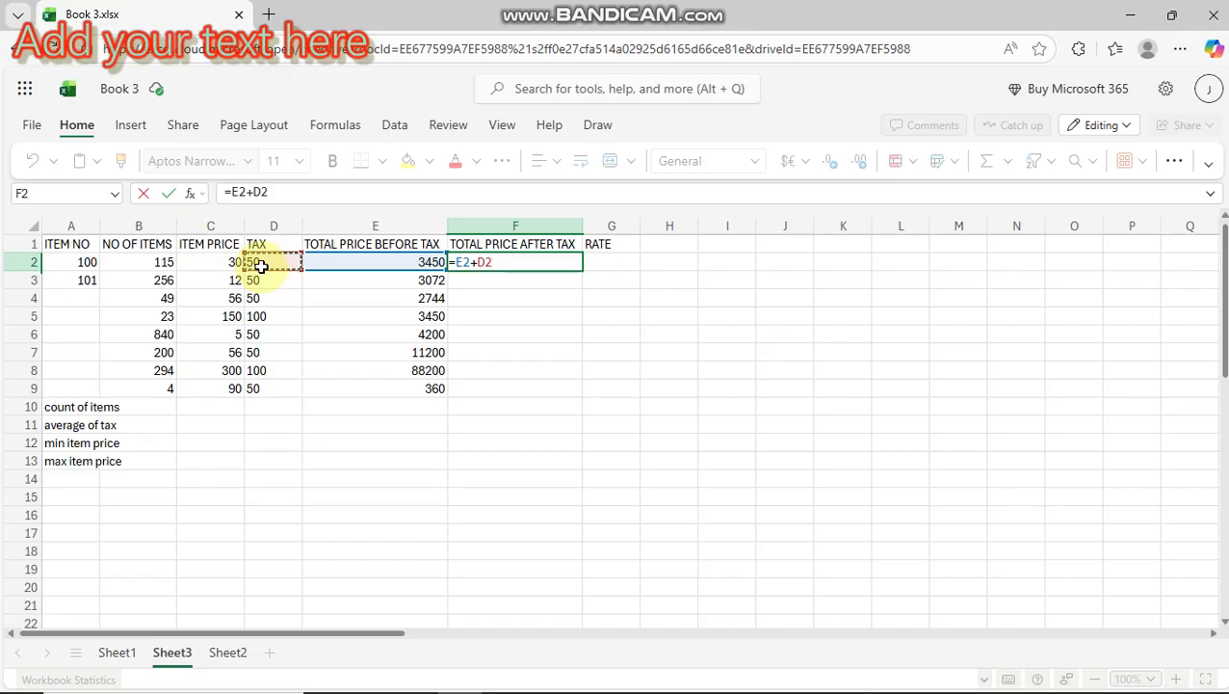
key("Return")
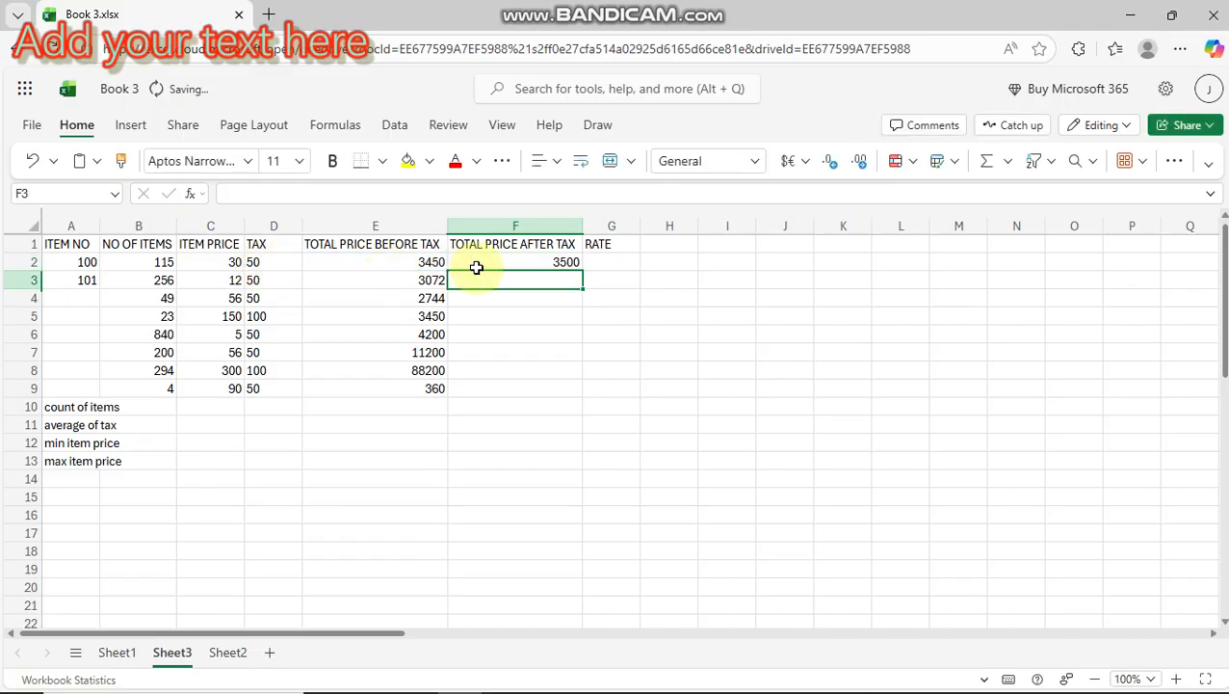
left_click(521, 261)
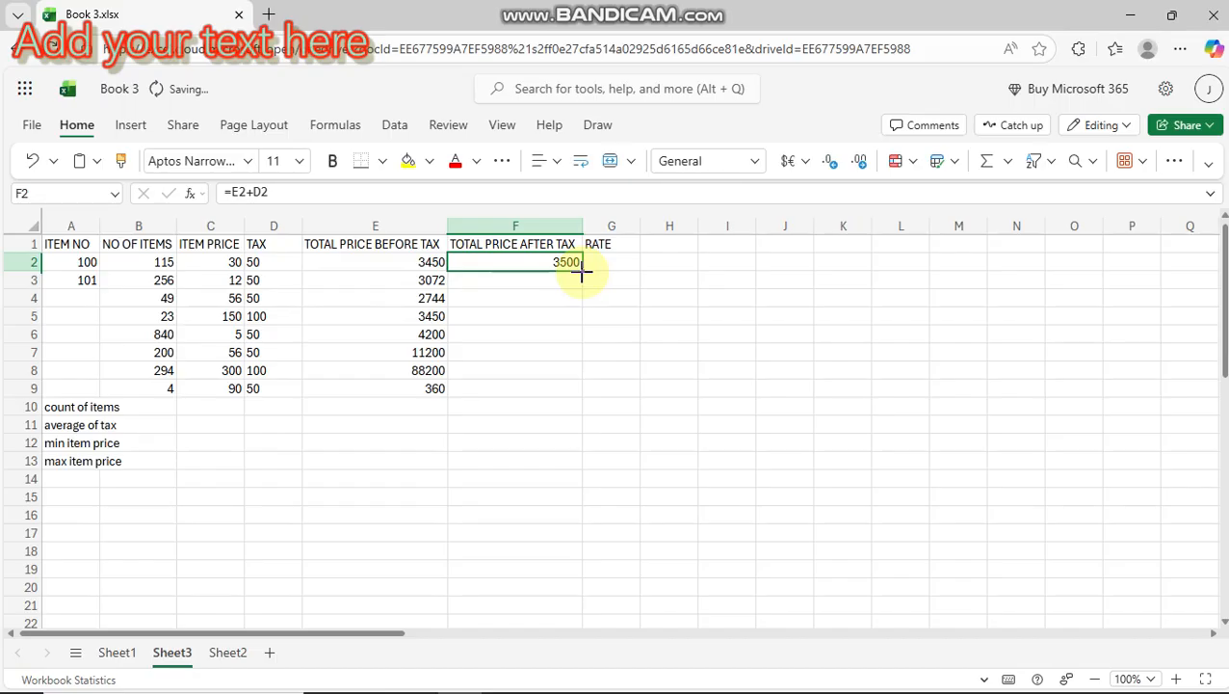
left_click_drag(582, 272, 572, 392)
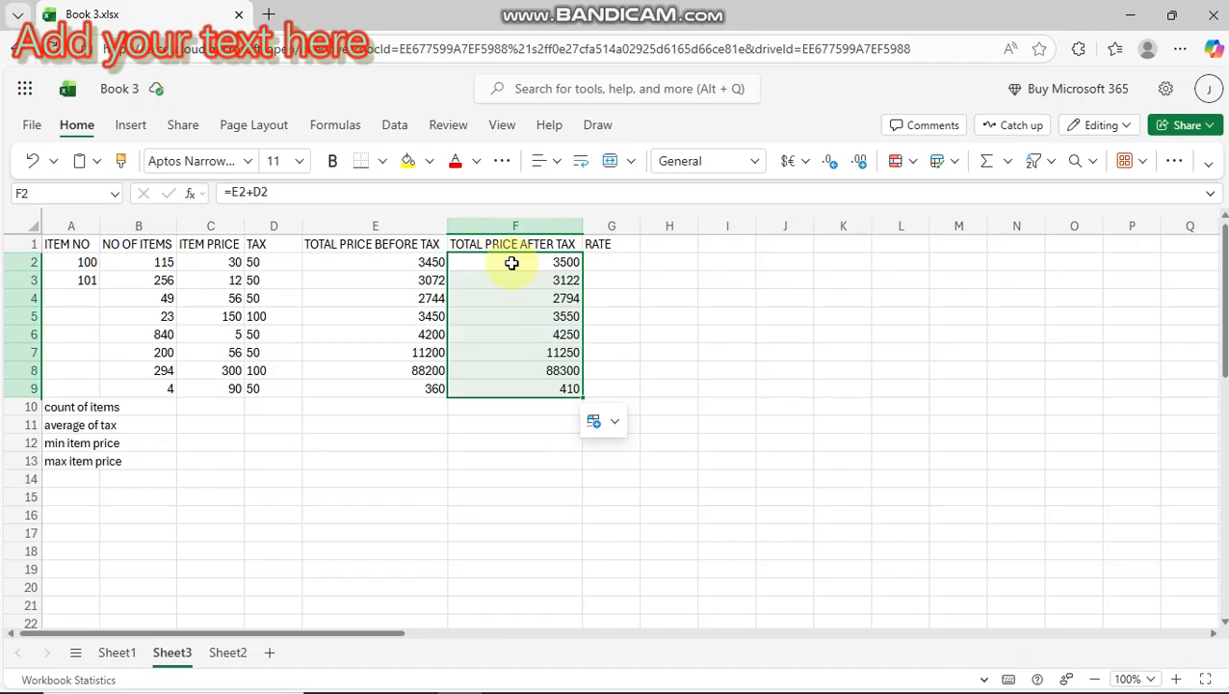
- Enter the formula =IF(F2>3500,"HIGH","REASONABLE") in cell G2 to rate the total price after tax
left_click(619, 261)
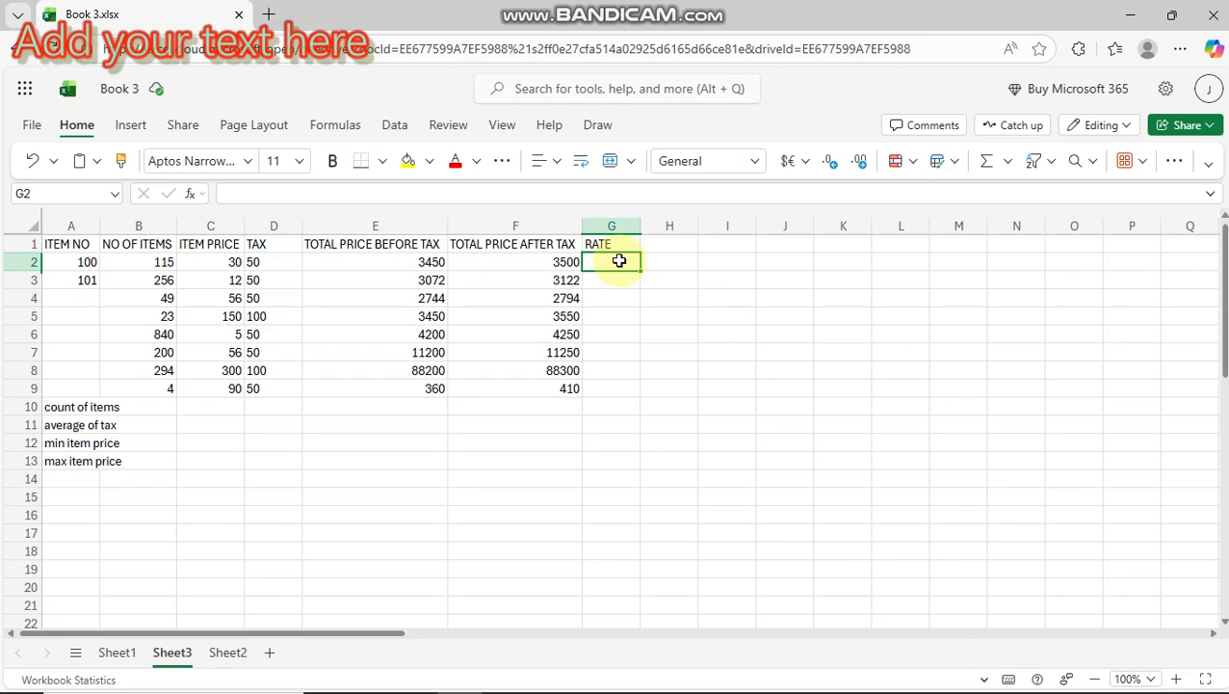
left_click(536, 262)
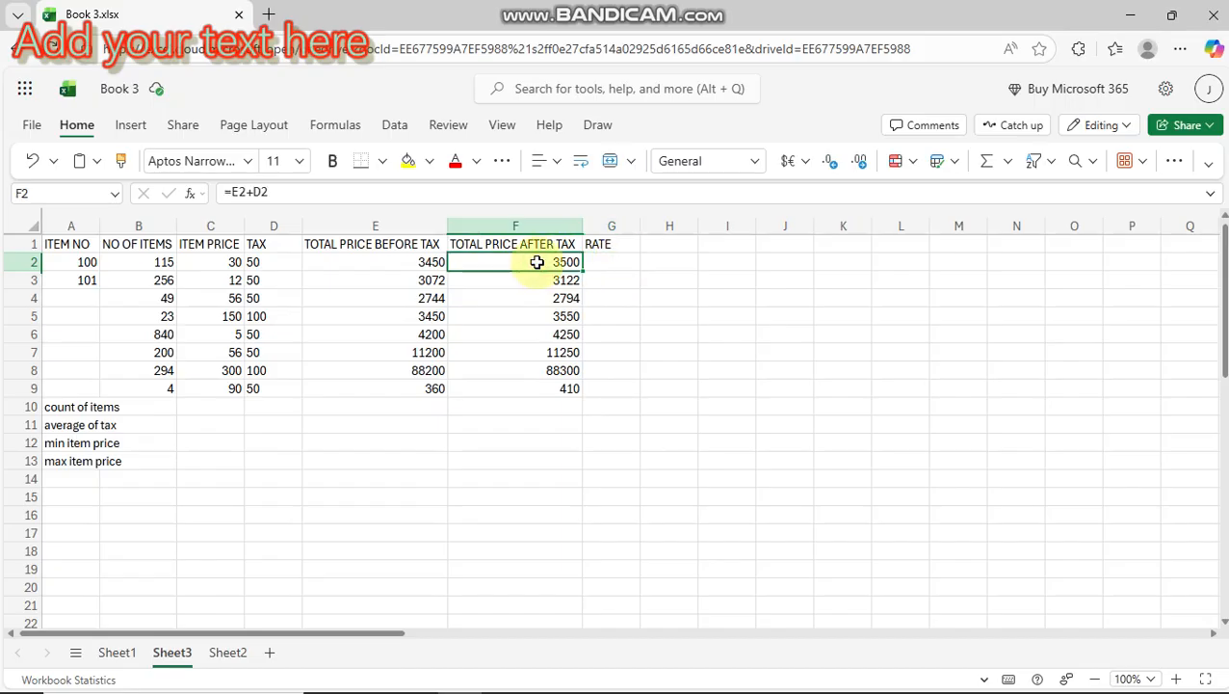
left_click(600, 263)
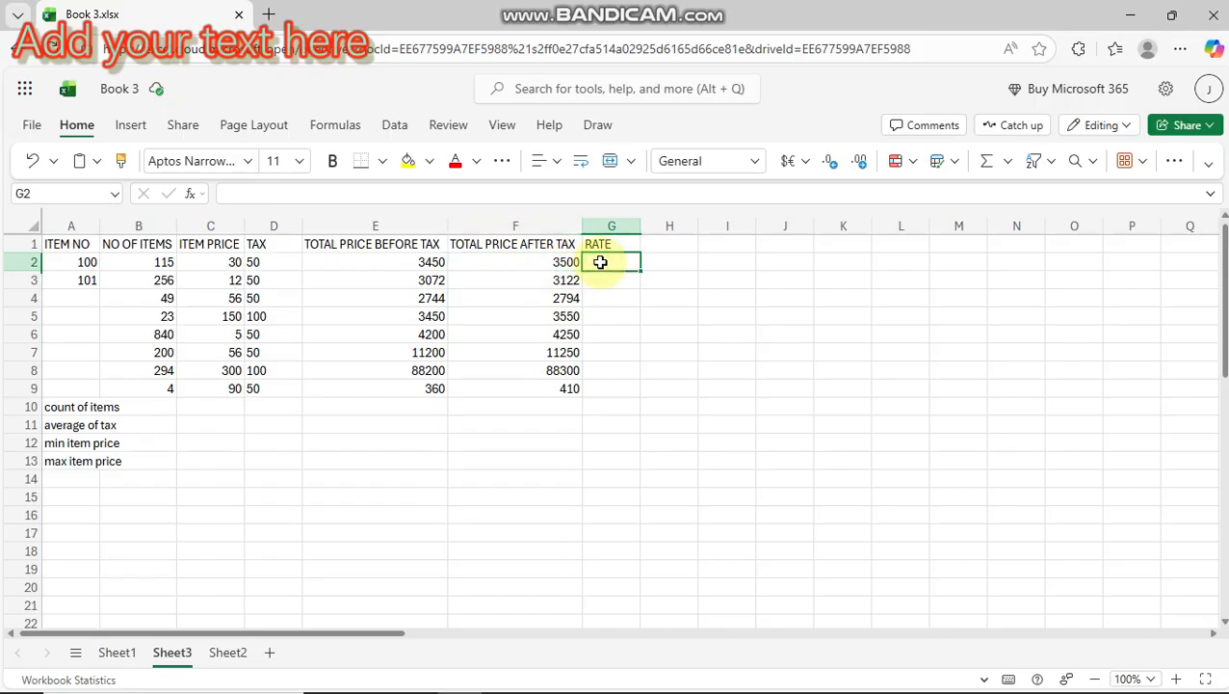
type("=if(")
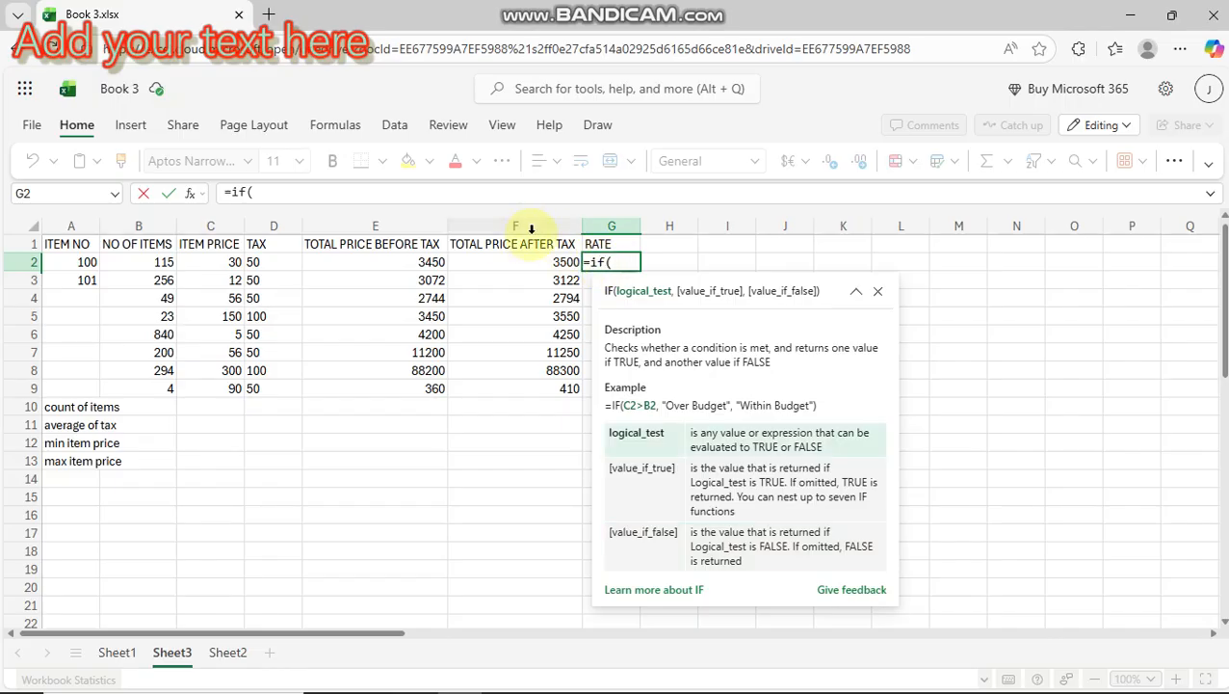
type("f")
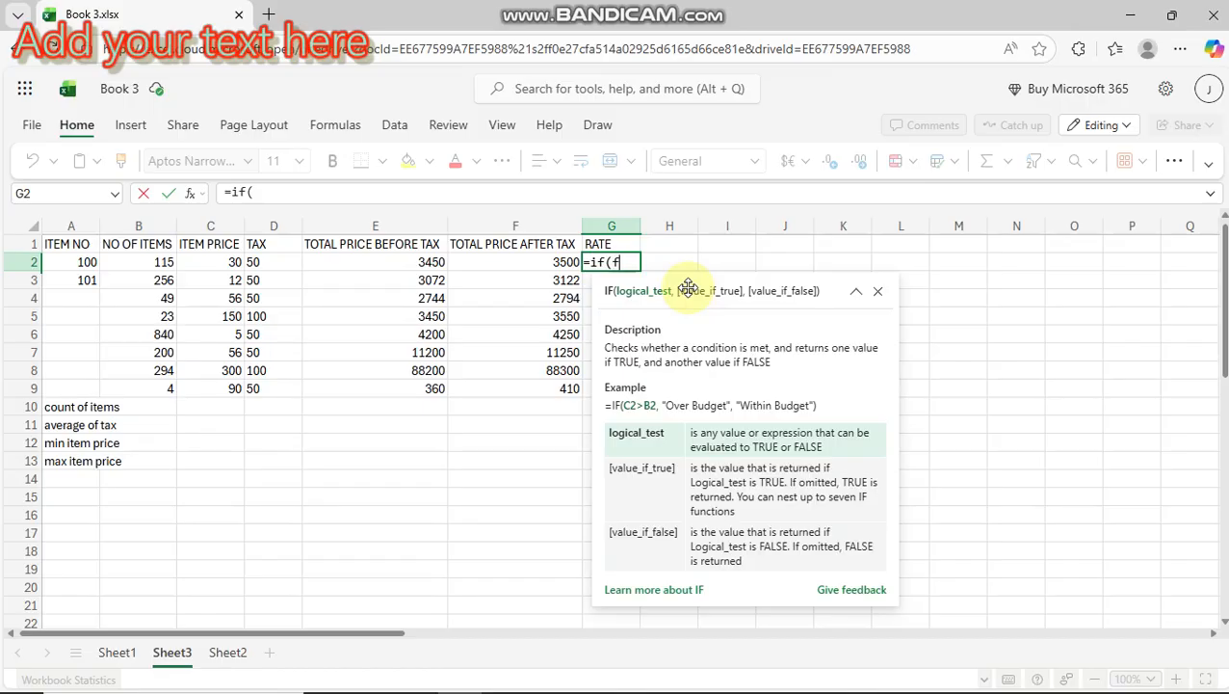
type("2")
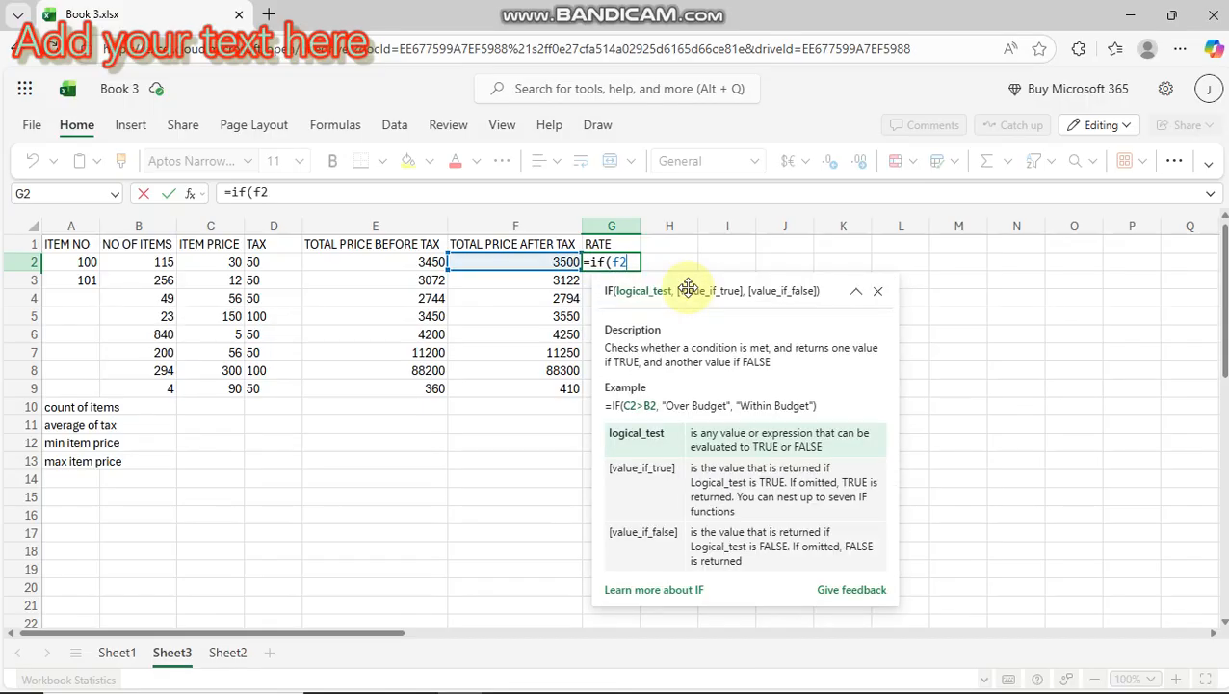
type(">3500")
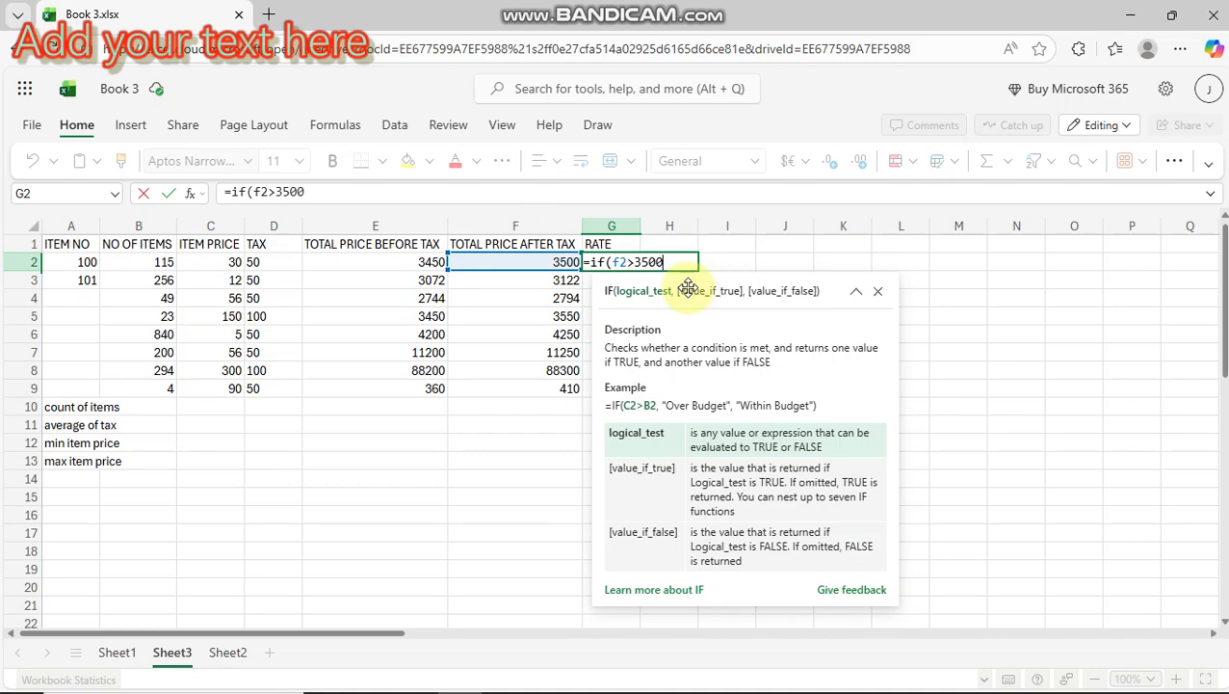
type(",\"")
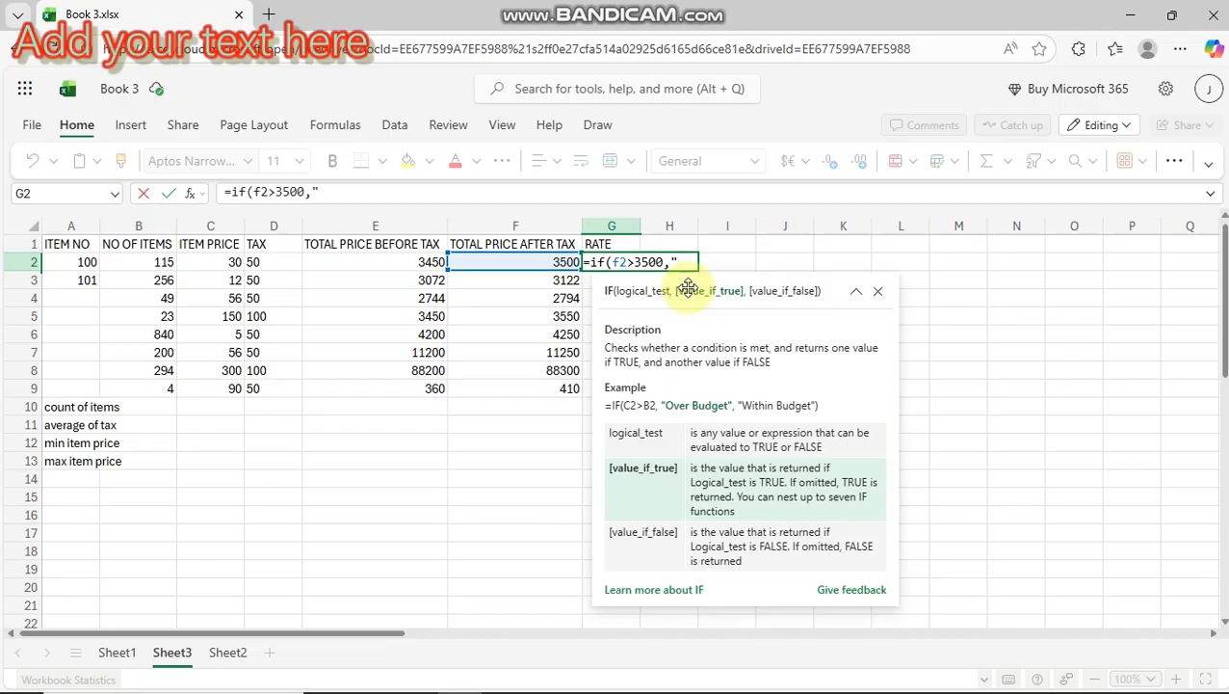
type("HIGH\",")
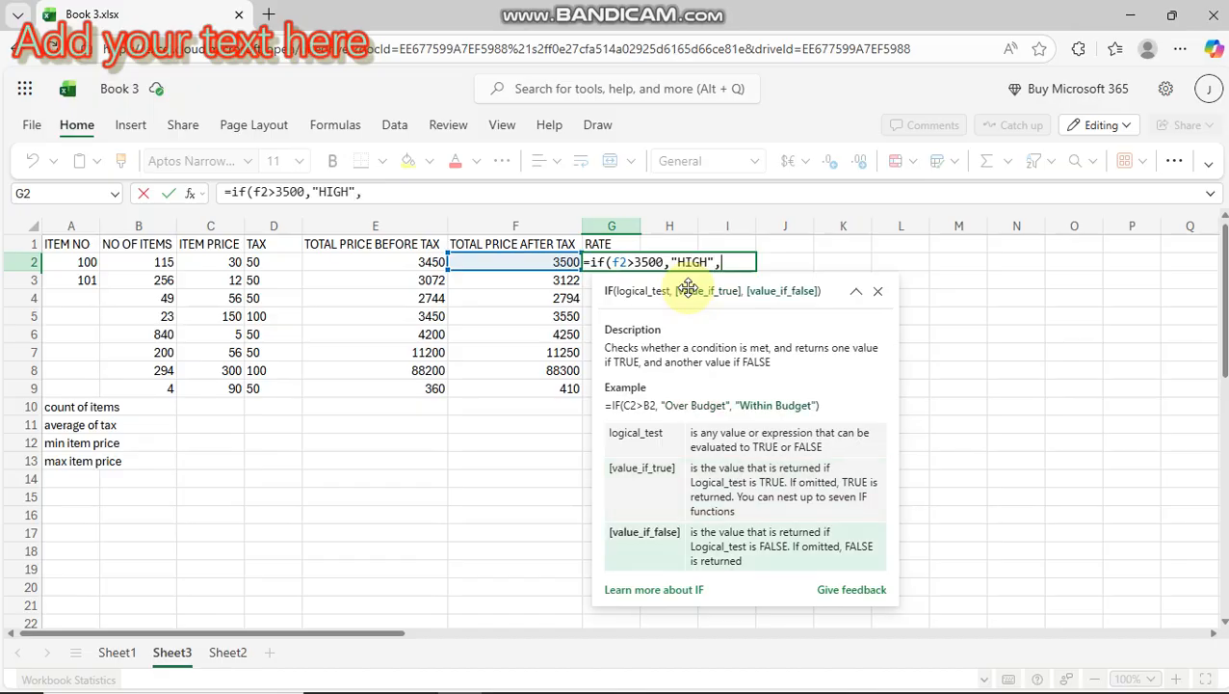
type("\"REASON")
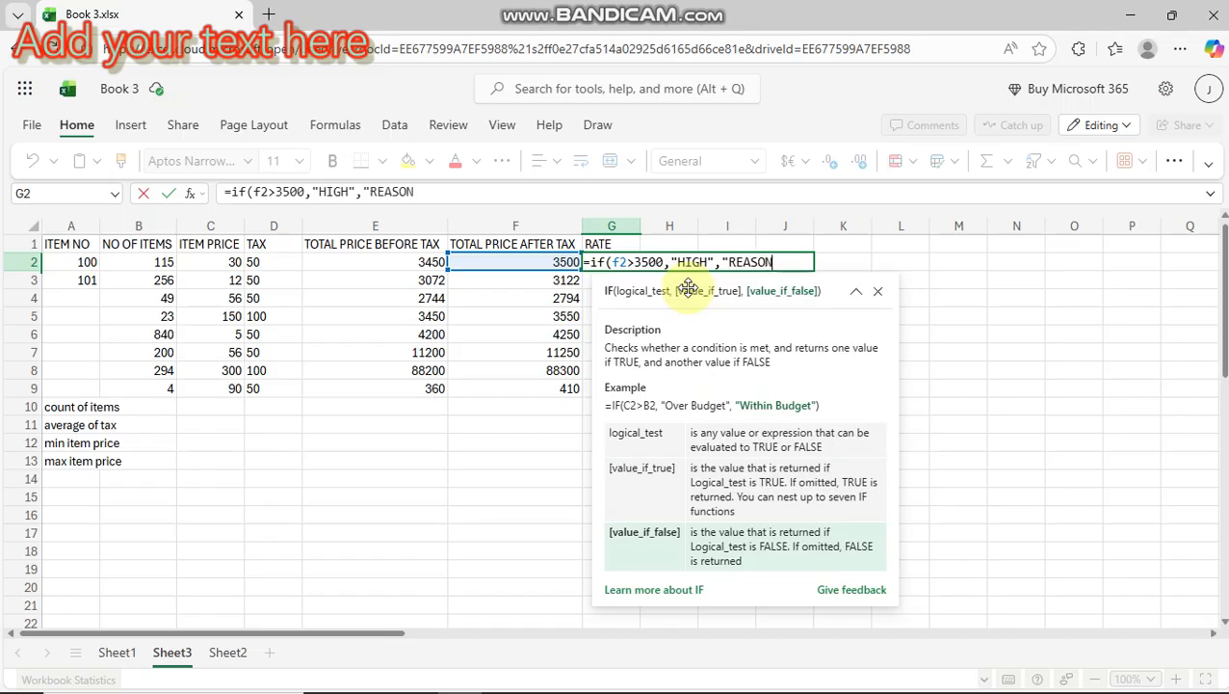
type("ABLE\")")
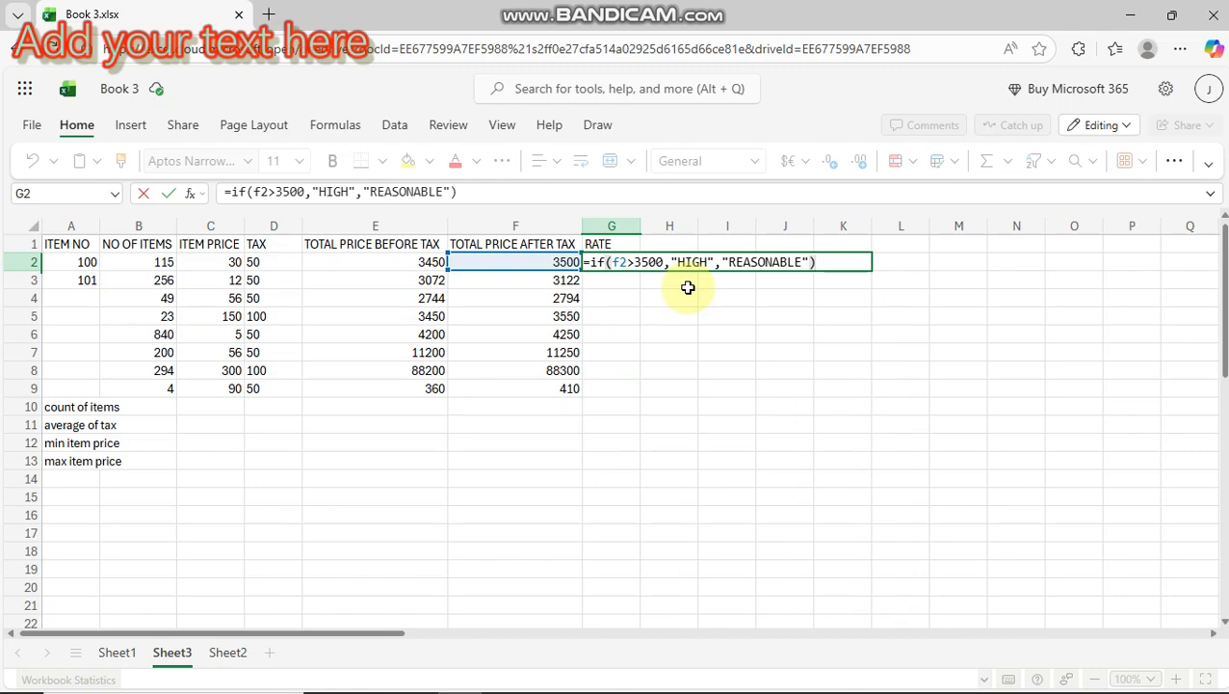
key("Return")
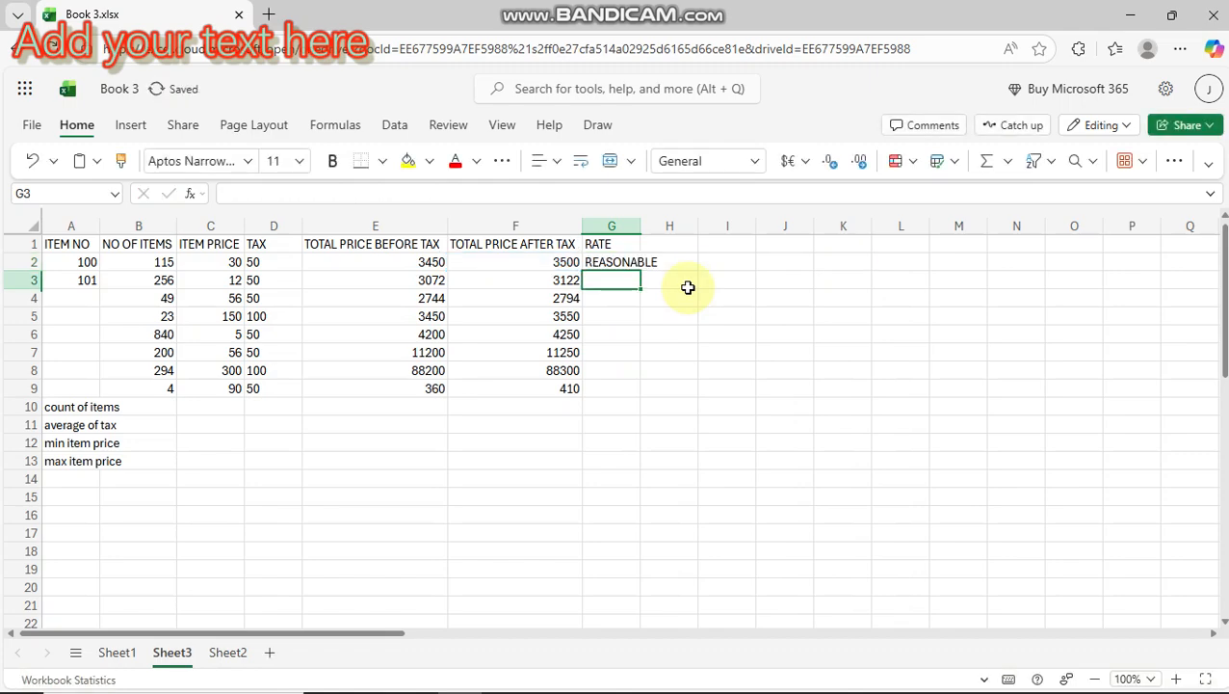
- Fill the rating formula from G2 down the RATE column to G9
left_click(639, 265)
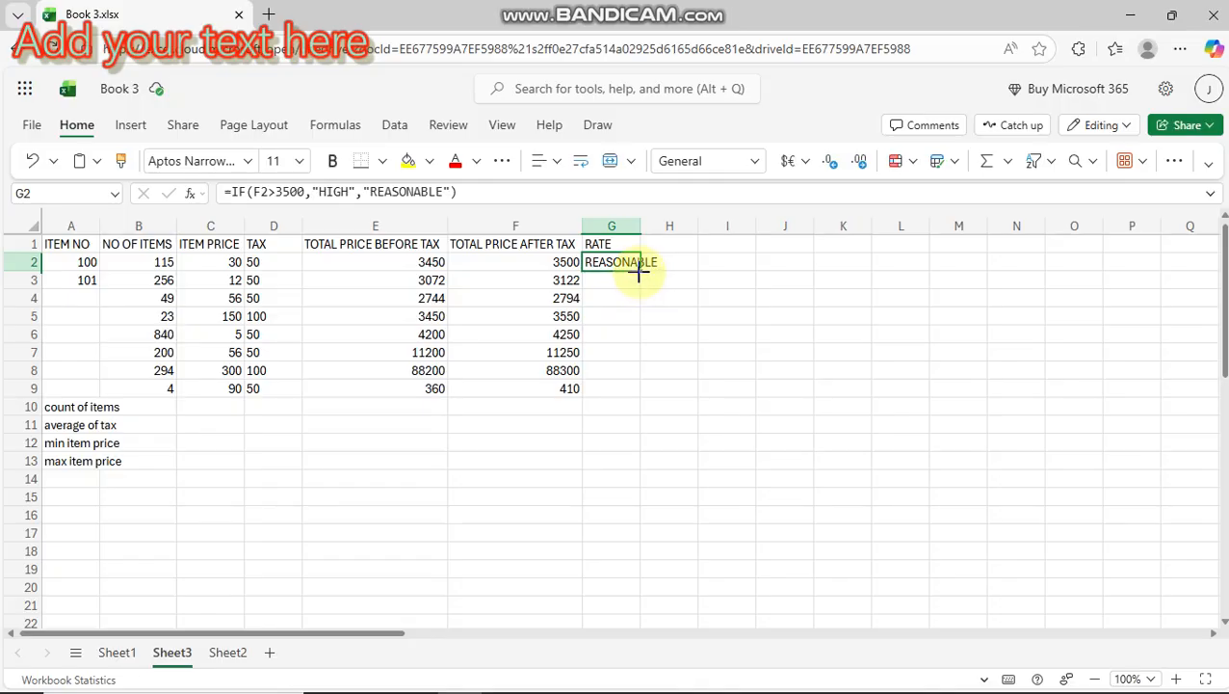
left_click_drag(639, 273, 643, 385)
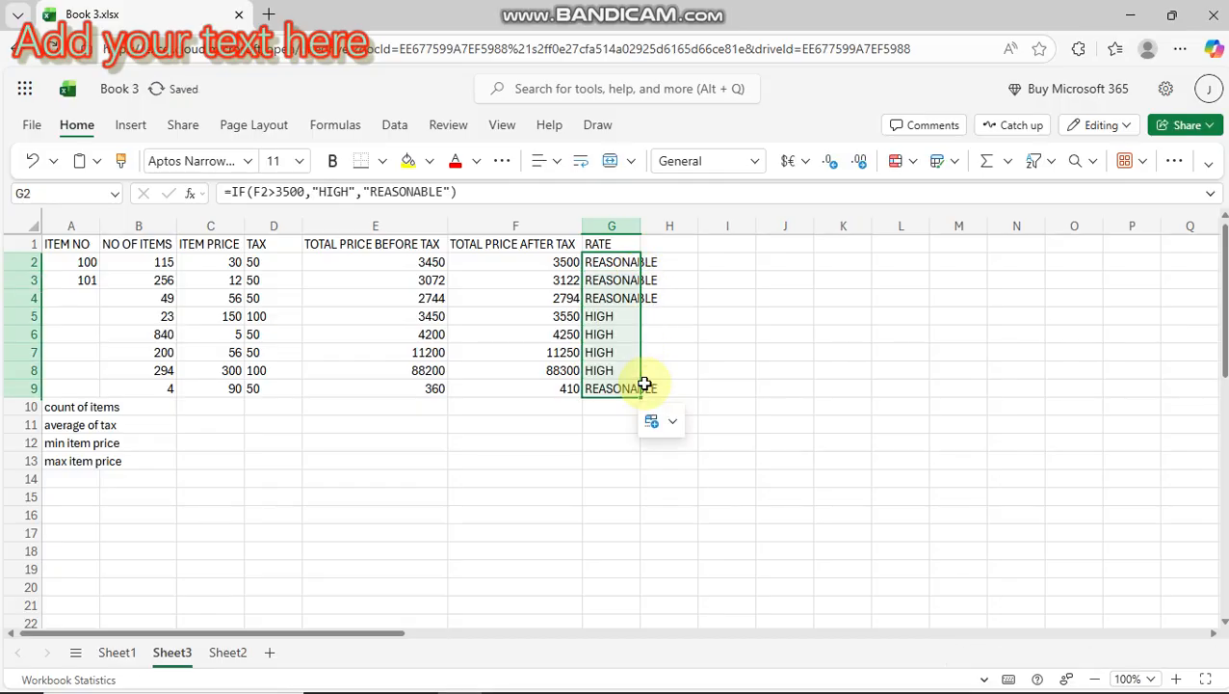
left_click(639, 230)
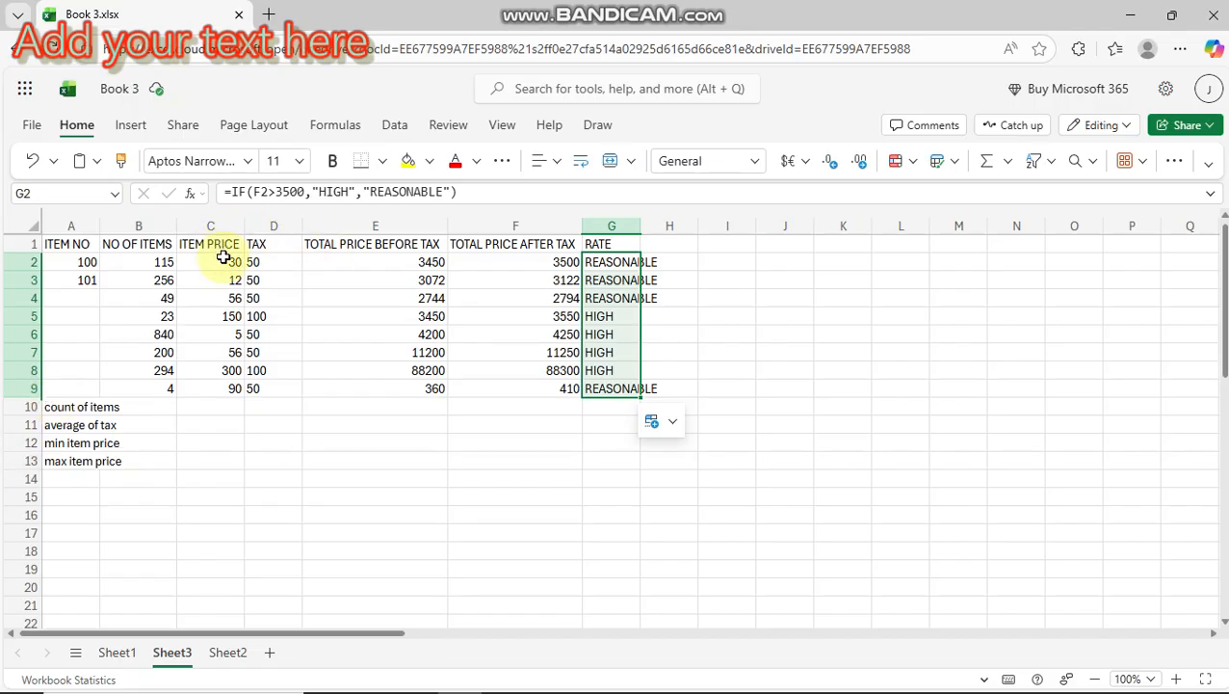
- Start a formula in cell C10 for the count of items
left_click(197, 409)
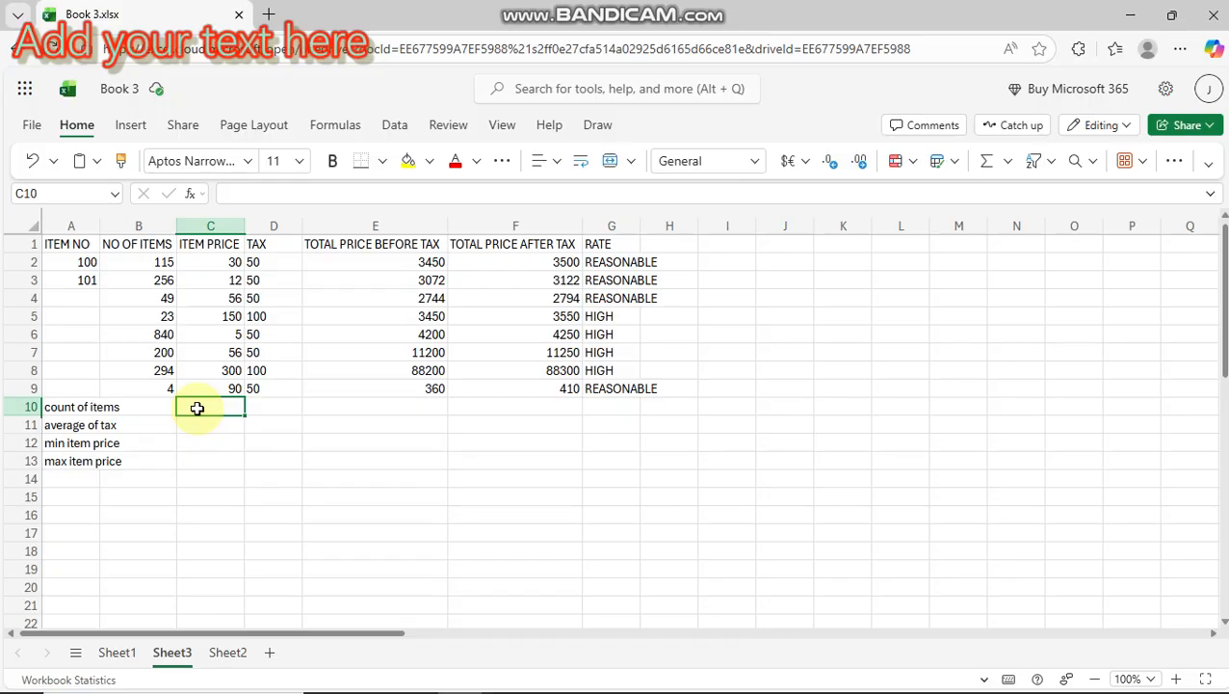
type("=")
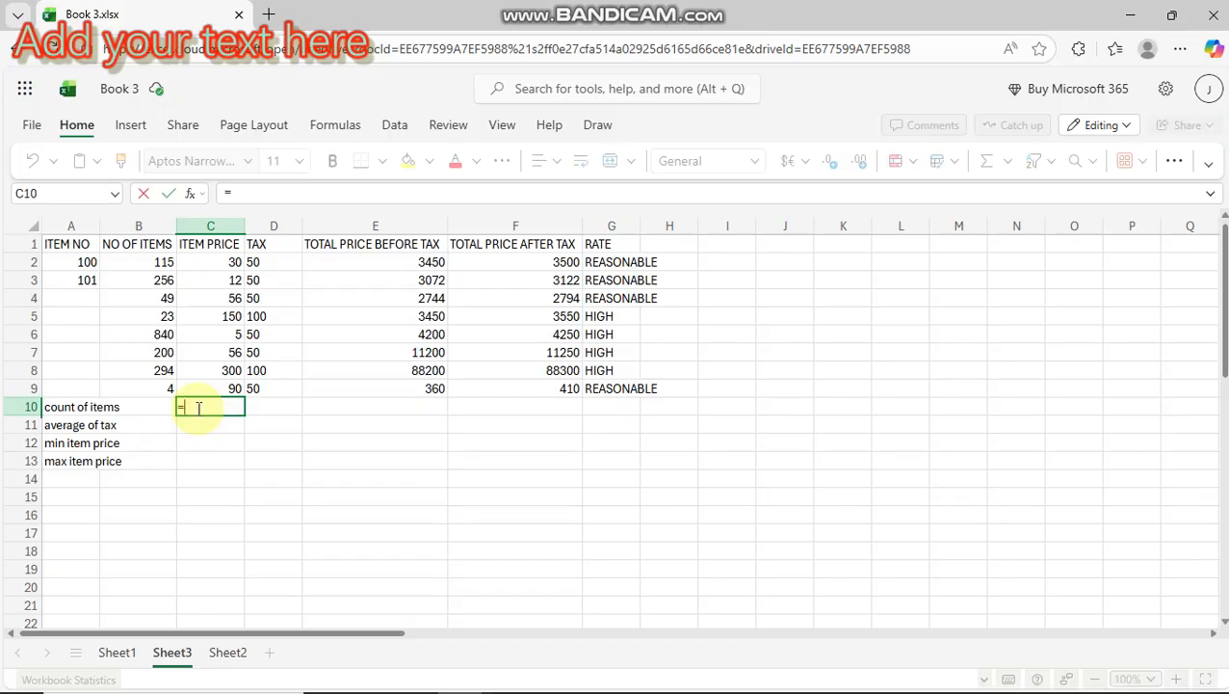